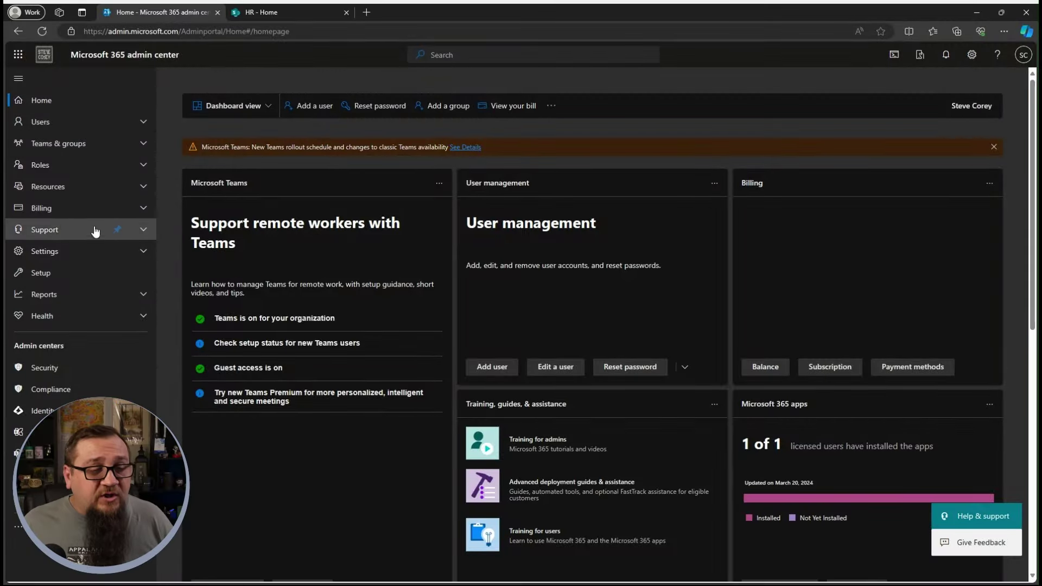
- Go to the Setup guides and scroll down to the Files and content section
{"action": "left_click", "coordinate": [83, 278]}
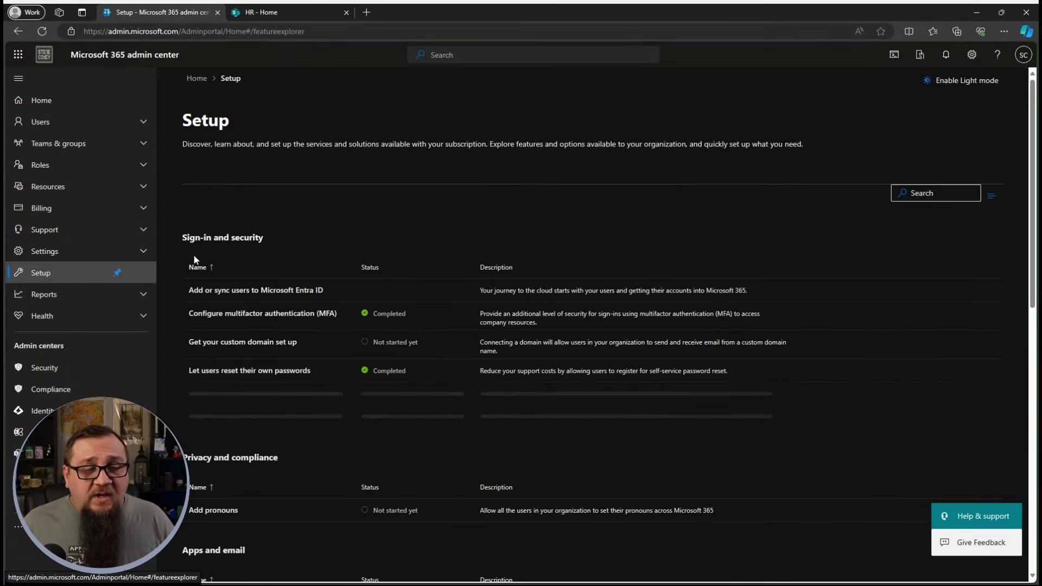
{"action": "scroll", "coordinate": [367, 266], "scroll_direction": "down", "scroll_amount": 10}
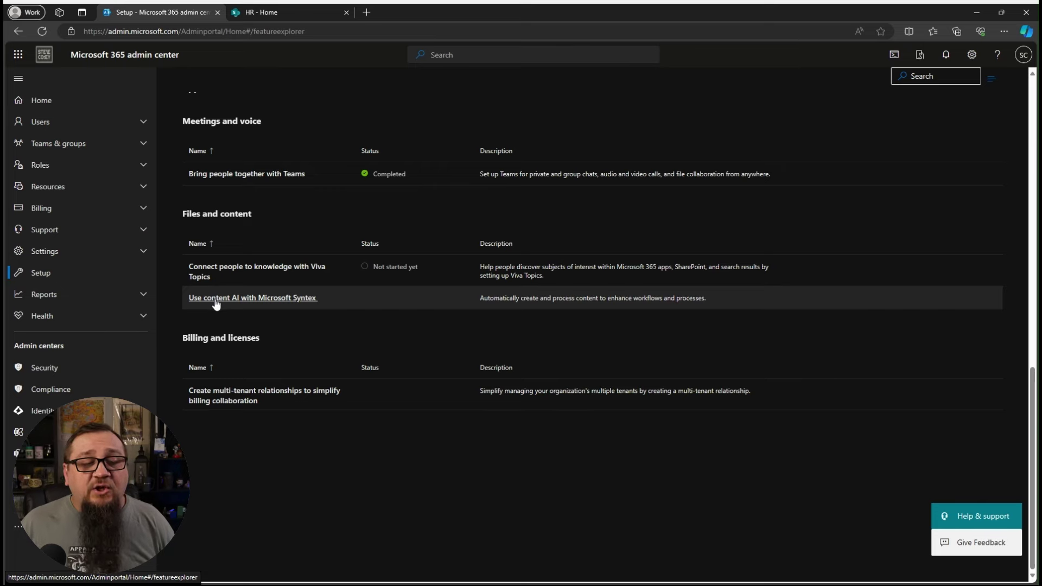
- Open the Use content AI with Microsoft Syntex page and check its Azure subscription billing
{"action": "left_click", "coordinate": [216, 303]}
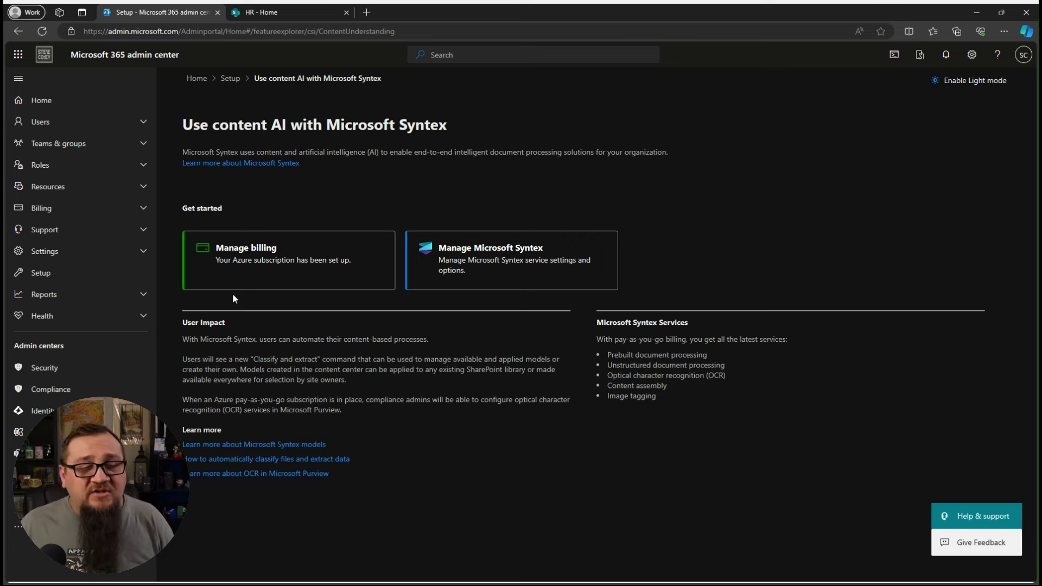
{"action": "left_click", "coordinate": [296, 261]}
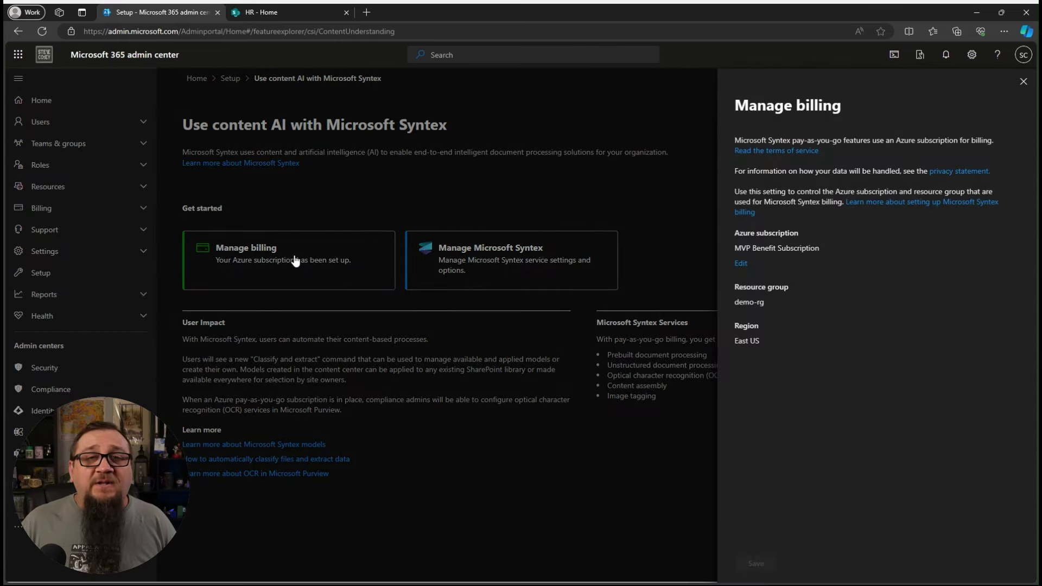
{"action": "left_click", "coordinate": [296, 261]}
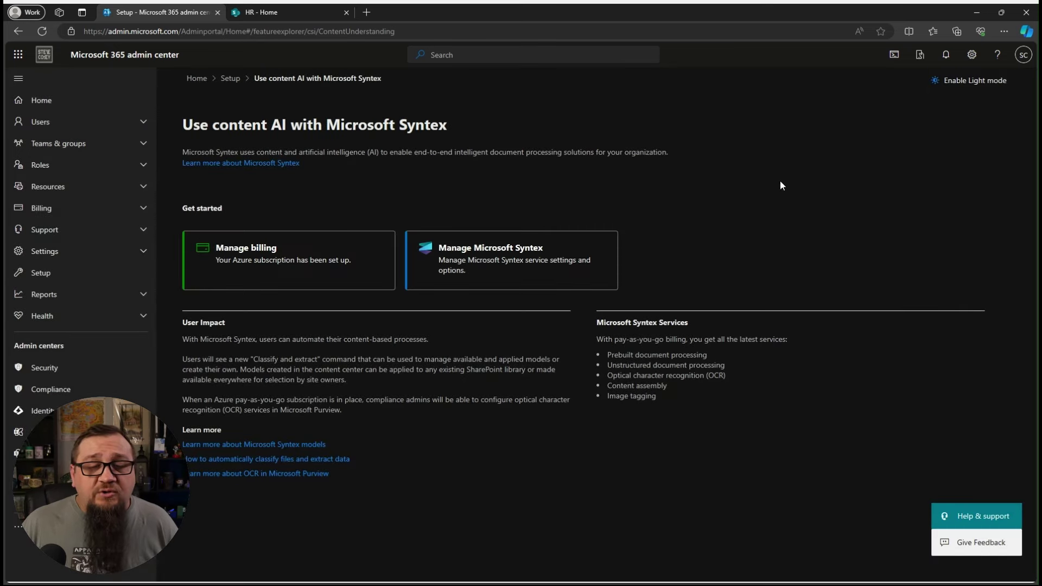
- Under Manage Microsoft Syntex, open the Document translation service settings
{"action": "left_click", "coordinate": [510, 264]}
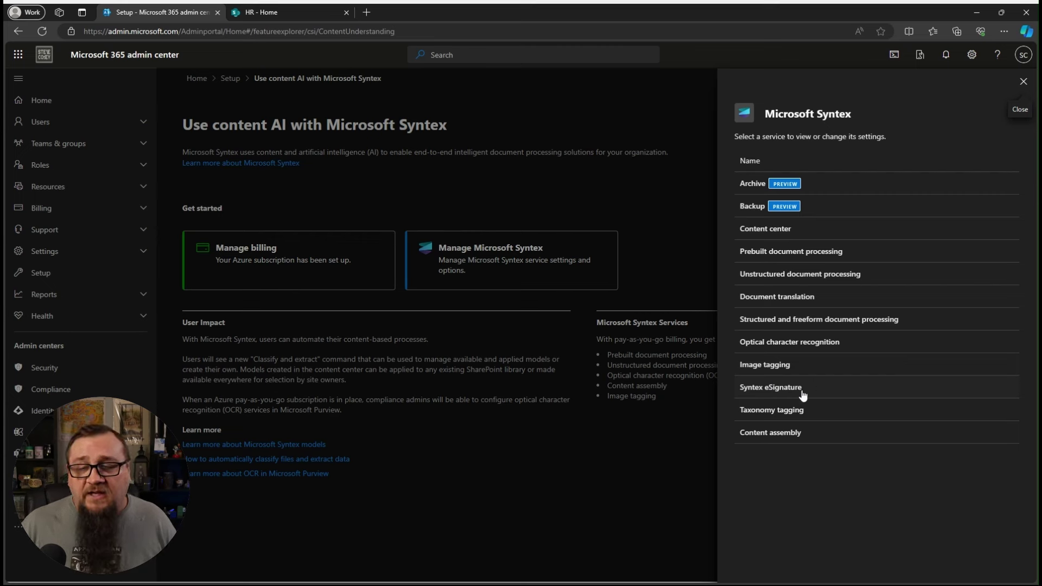
{"action": "left_click", "coordinate": [793, 301]}
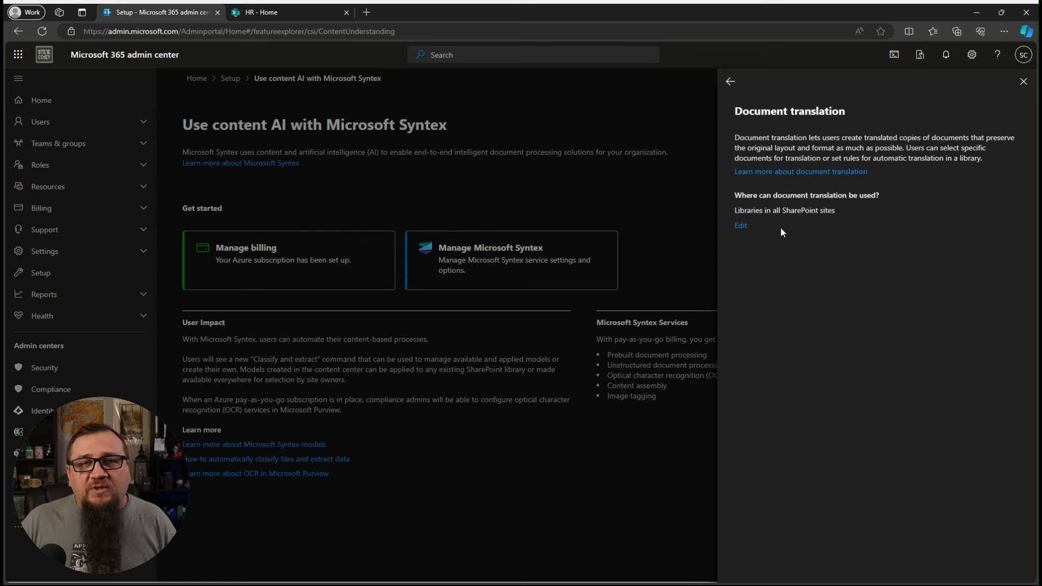
- Limit document translation to Selected sites and add the HR site found by searching 'hr'
{"action": "left_click", "coordinate": [741, 227]}
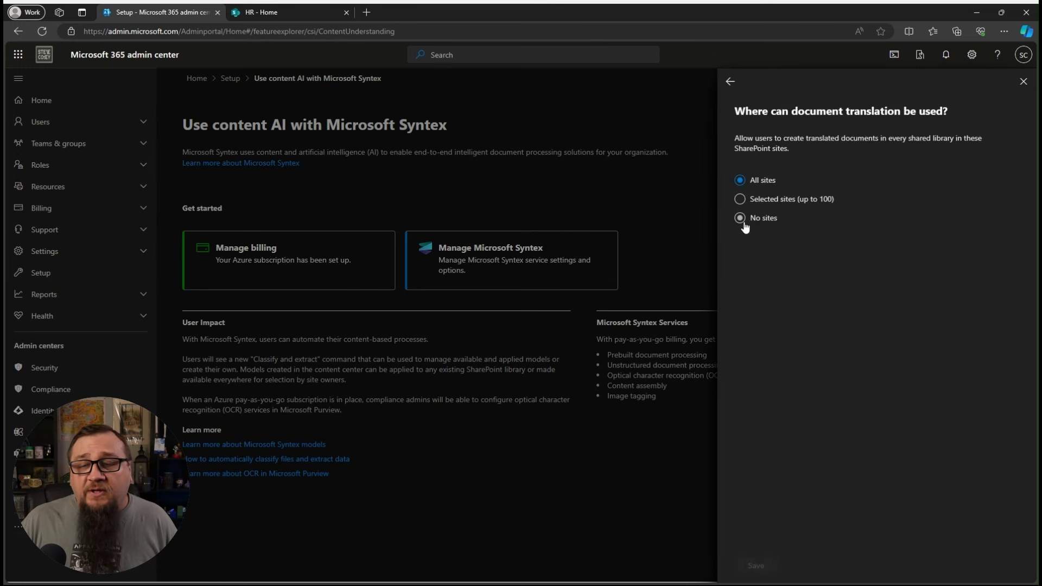
{"action": "left_click", "coordinate": [746, 218]}
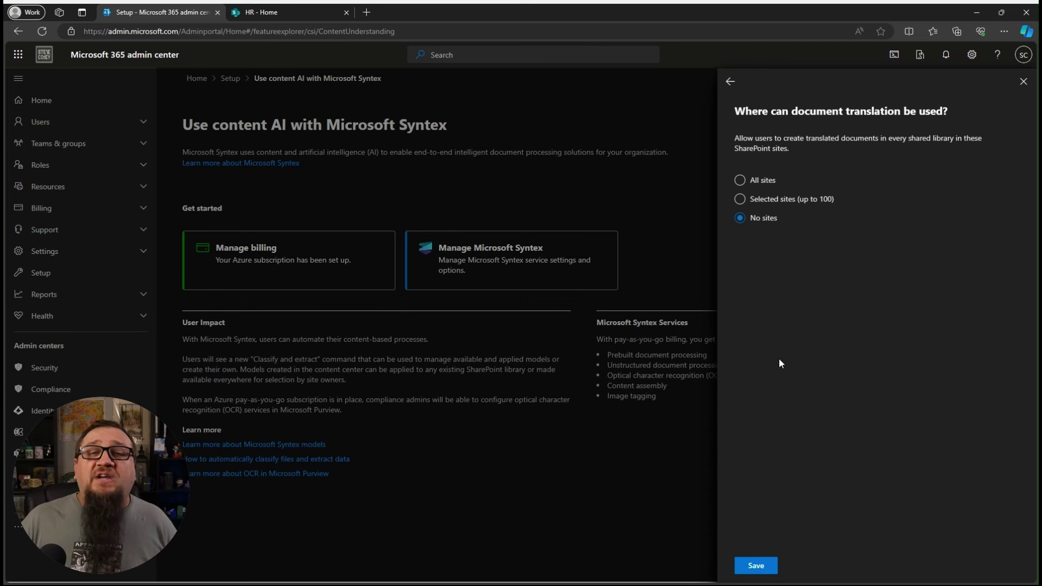
{"action": "left_click", "coordinate": [740, 199]}
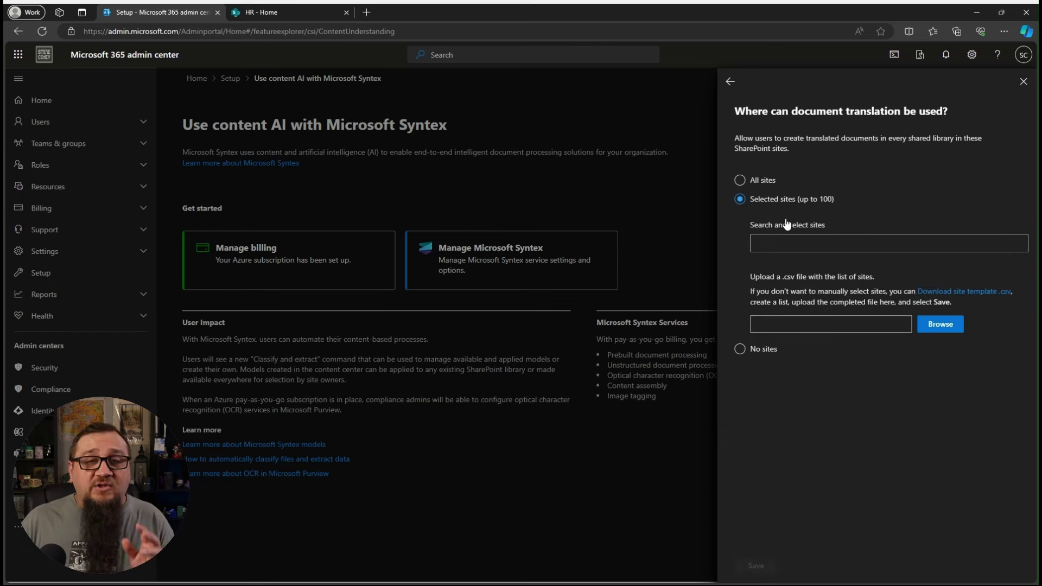
{"action": "left_click", "coordinate": [804, 246]}
{"action": "type", "text": "hr"}
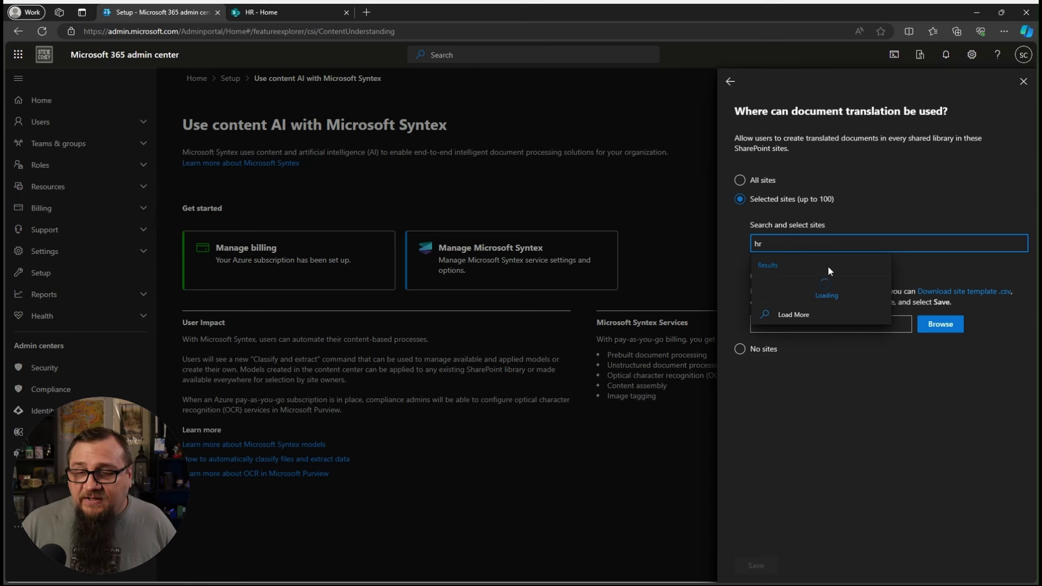
{"action": "left_click", "coordinate": [791, 285]}
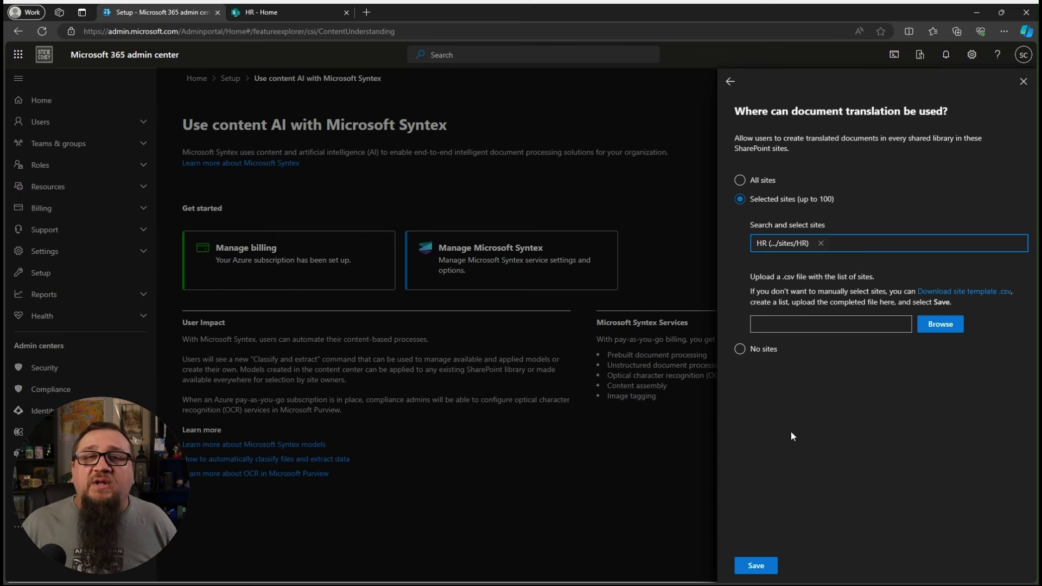
- Save the Selected sites translation restriction and close the empty site search results
{"action": "left_click", "coordinate": [757, 566]}
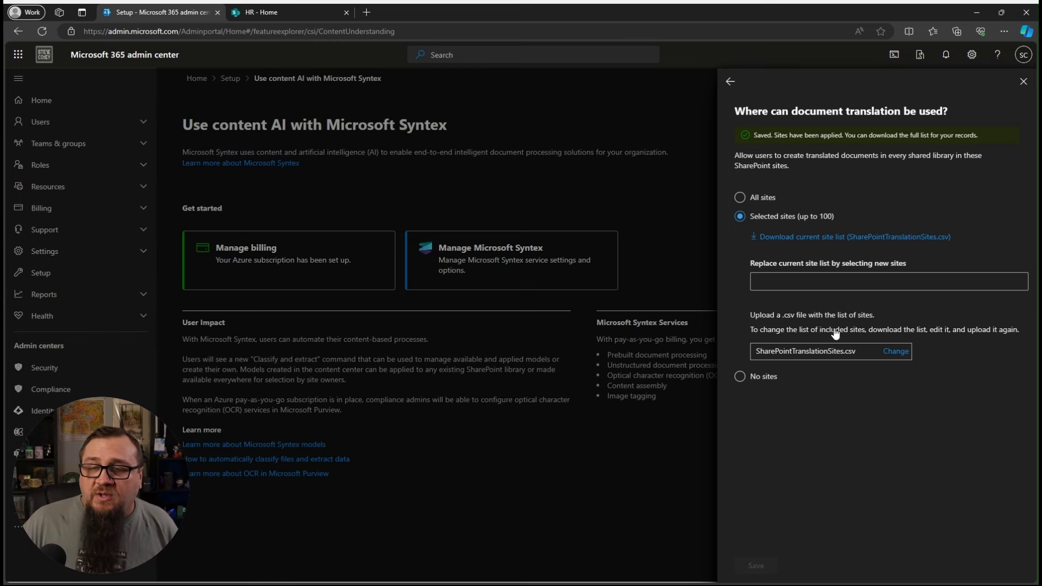
{"action": "left_click", "coordinate": [804, 283]}
{"action": "left_click", "coordinate": [952, 308]}
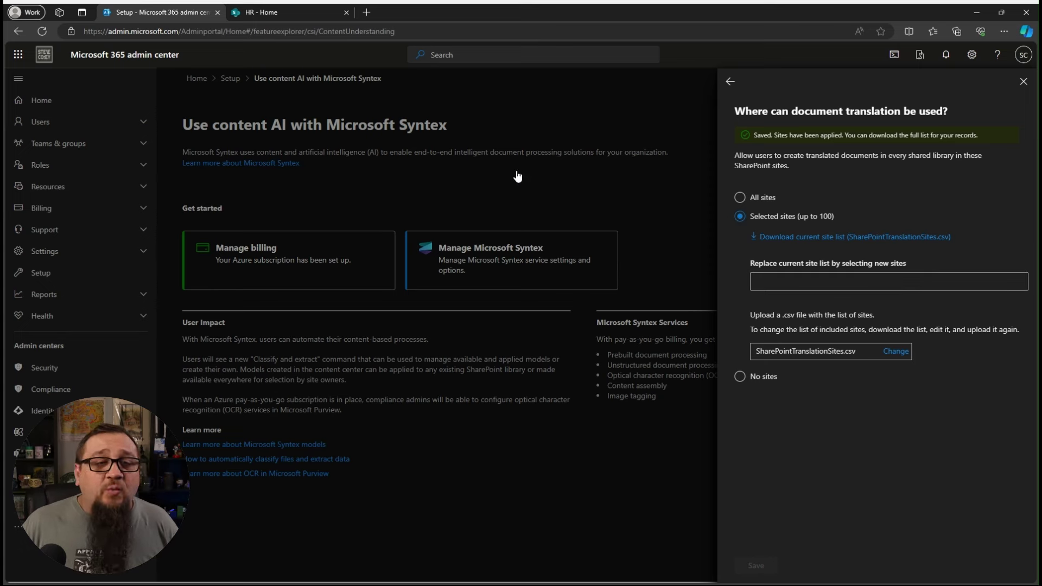
- On the HR site, create a blank document library named 'Policies'
{"action": "left_click", "coordinate": [288, 15]}
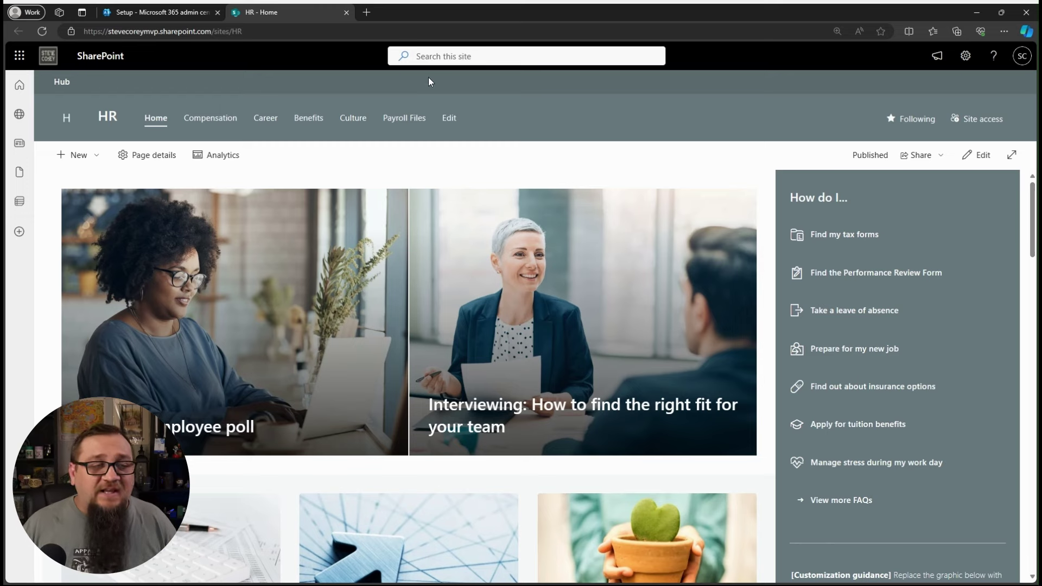
{"action": "left_click", "coordinate": [91, 156]}
{"action": "left_click", "coordinate": [113, 213]}
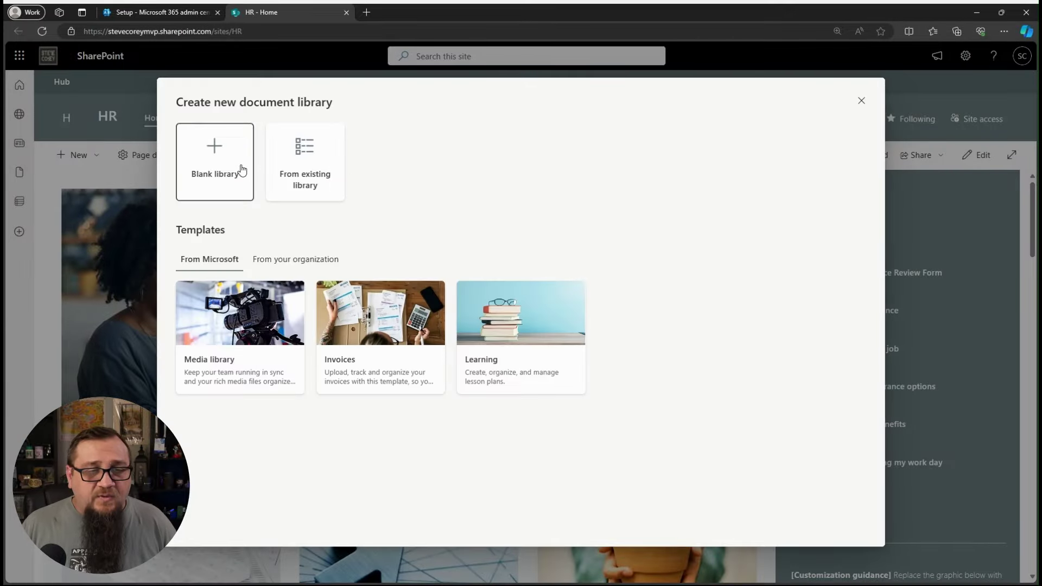
{"action": "left_click", "coordinate": [239, 167]}
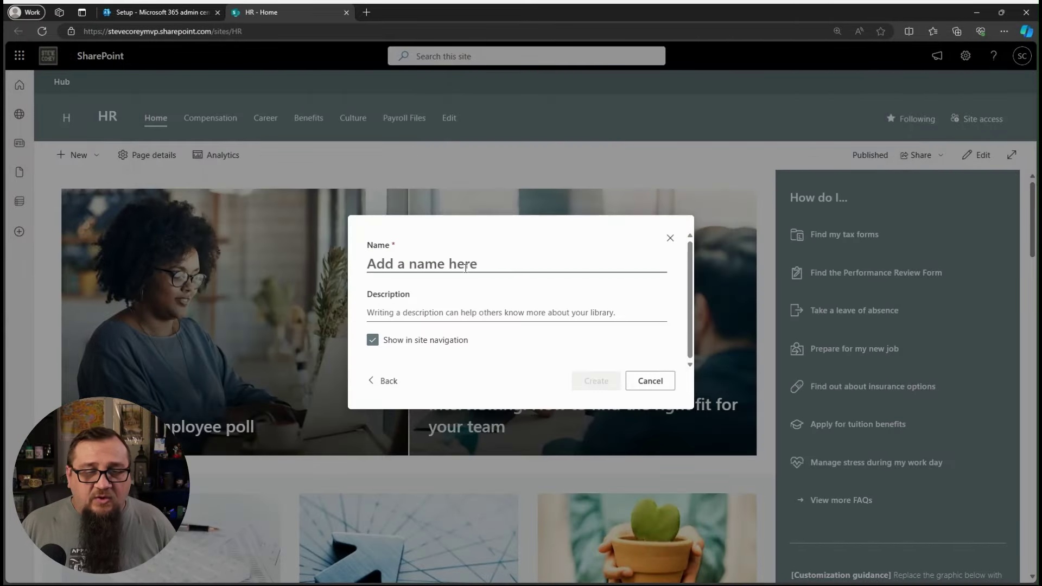
{"action": "type", "text": "Policies"}
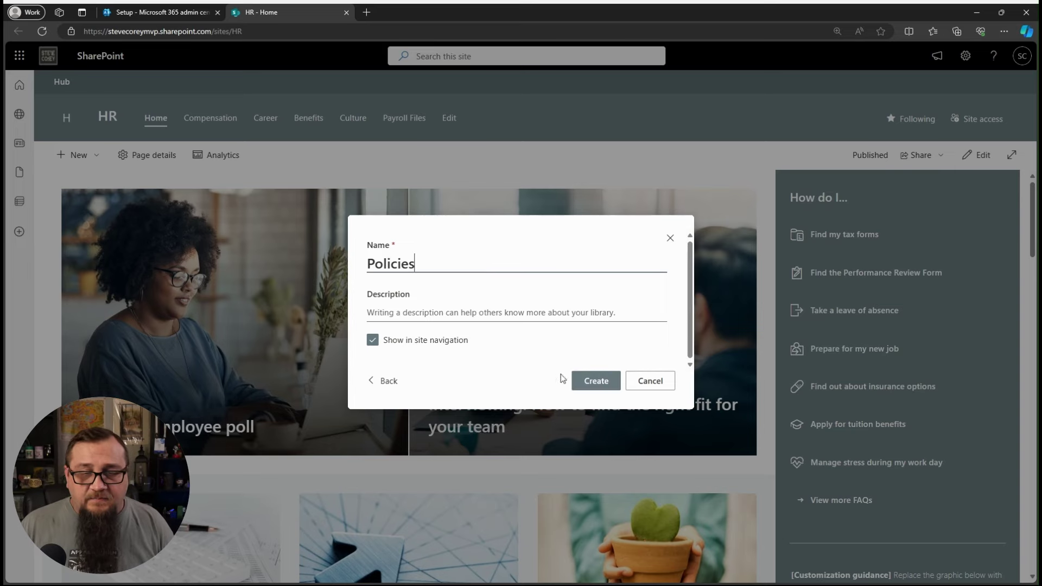
{"action": "left_click", "coordinate": [596, 383]}
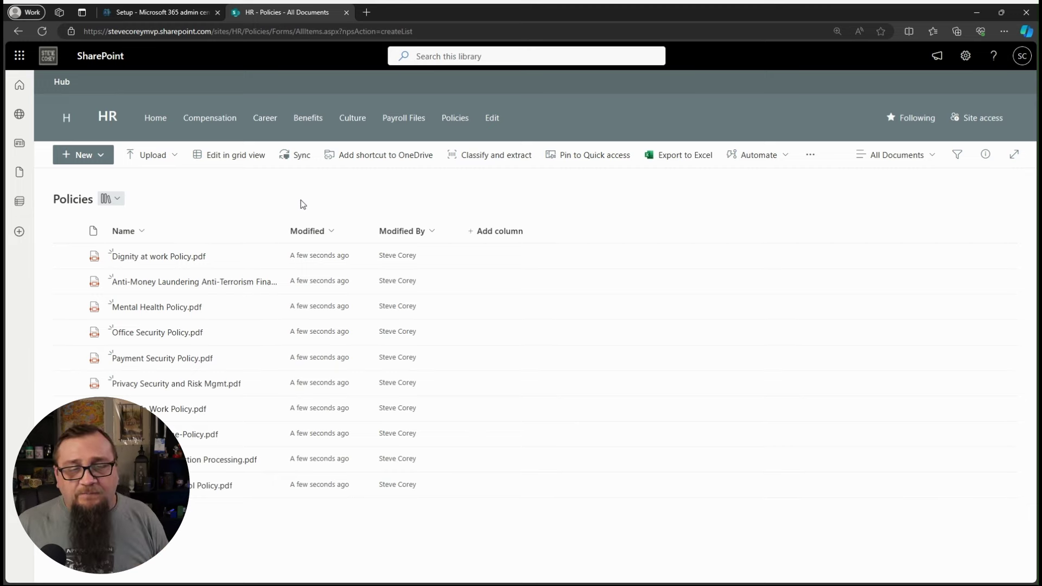
- Translate Dignity at work Policy.pdf into French (Canada) and close the success confirmation
{"action": "right_click", "coordinate": [434, 256]}
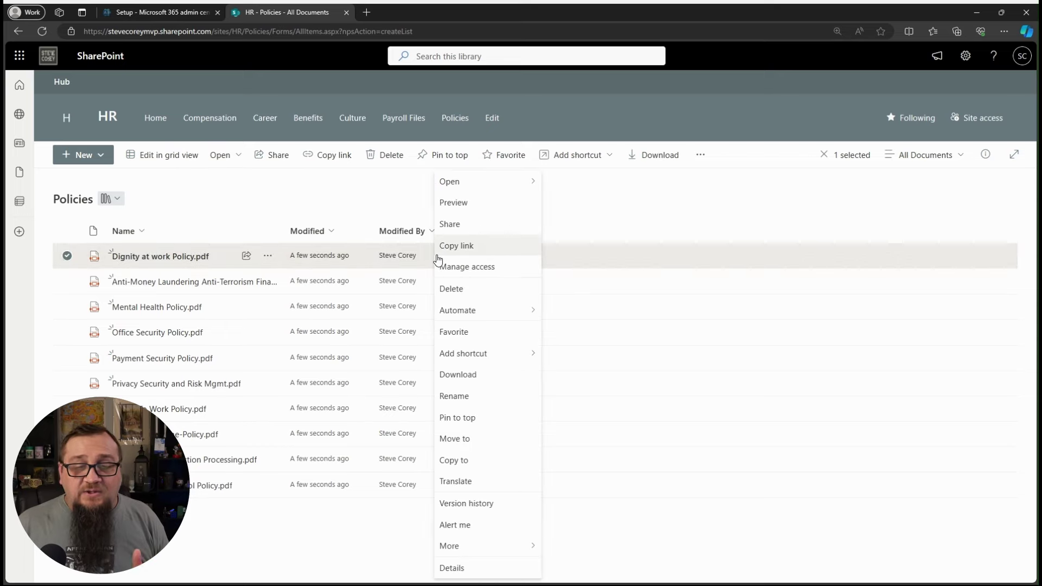
{"action": "left_click", "coordinate": [516, 490]}
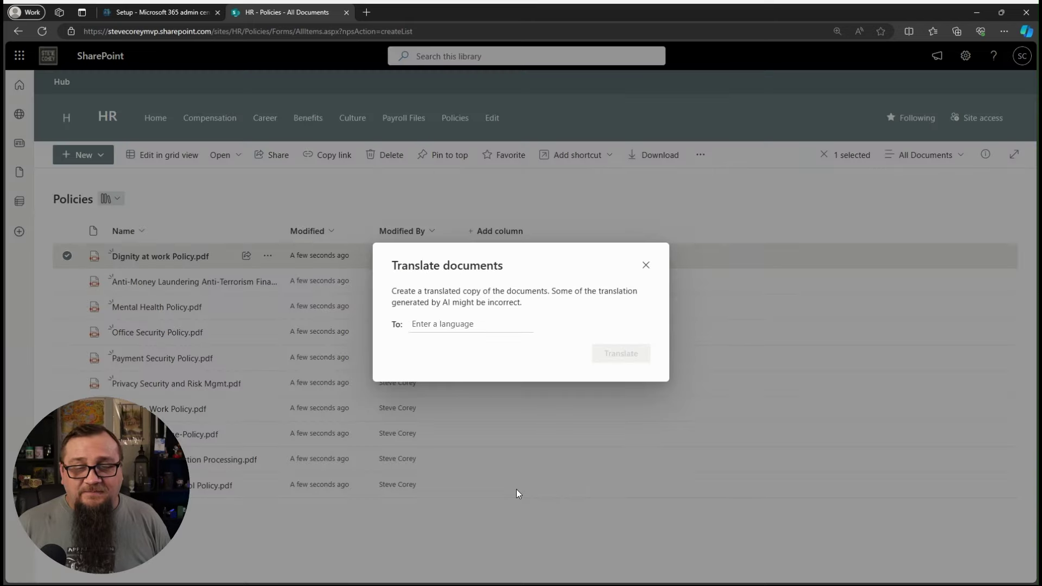
{"action": "left_click", "coordinate": [499, 326]}
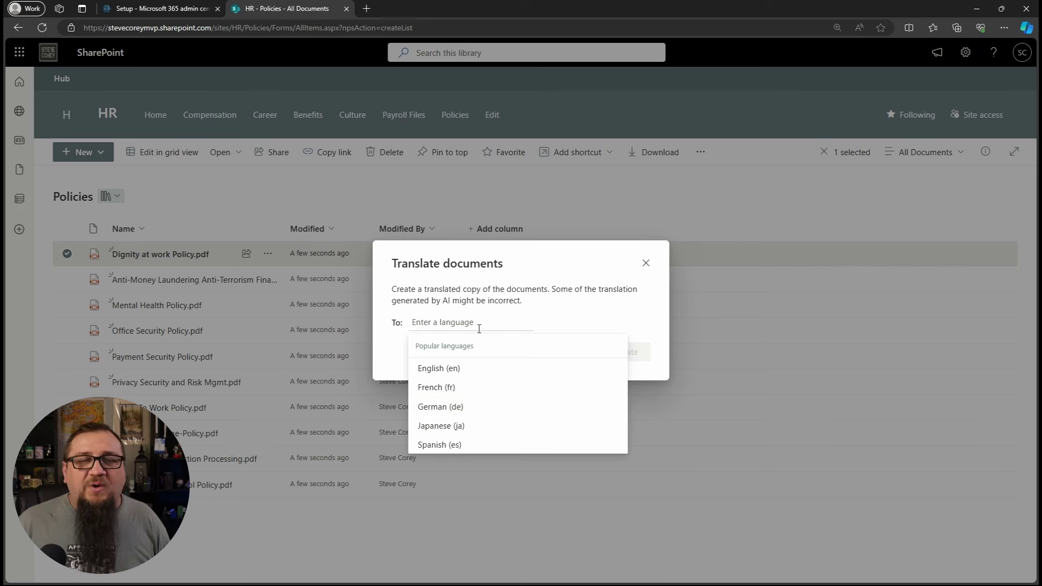
{"action": "type", "text": "French (fr"}
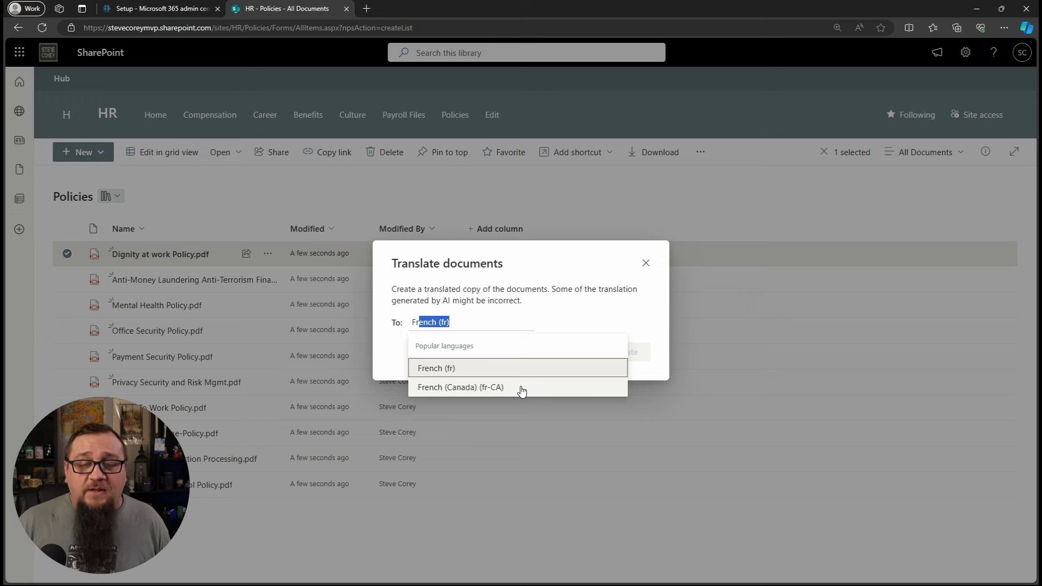
{"action": "left_click", "coordinate": [486, 392]}
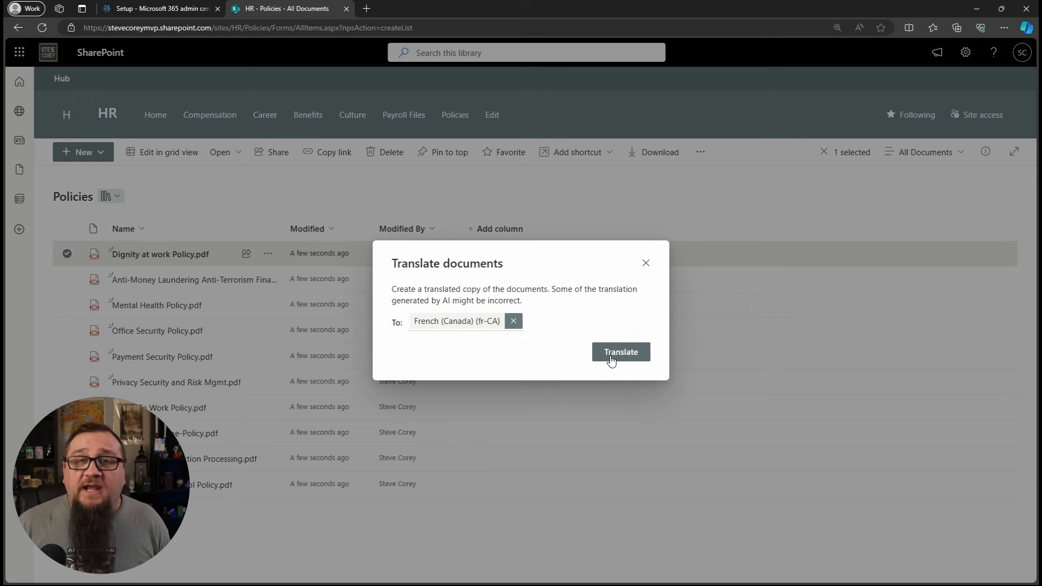
{"action": "left_click", "coordinate": [616, 356]}
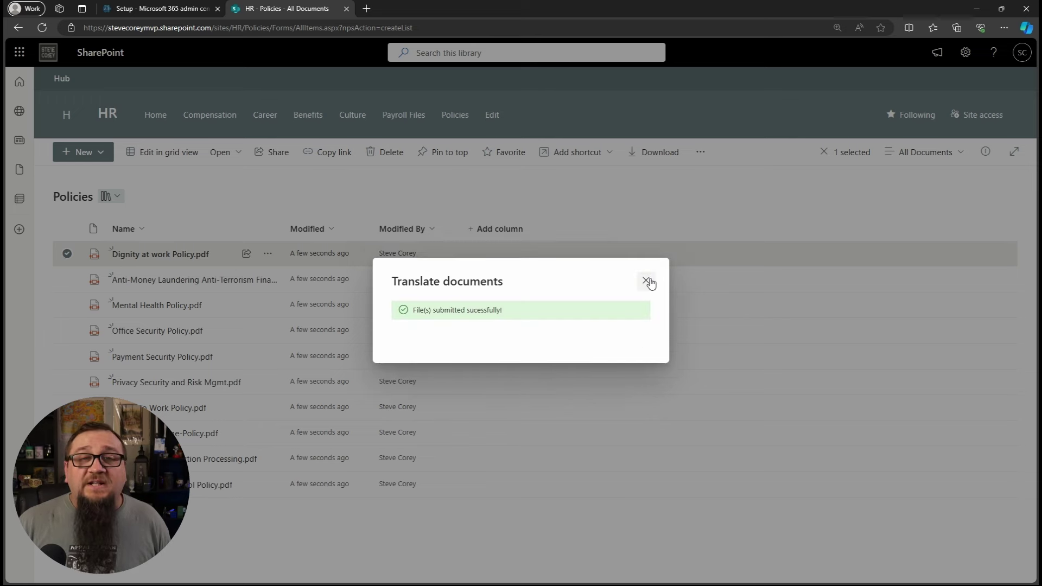
{"action": "left_click", "coordinate": [646, 281]}
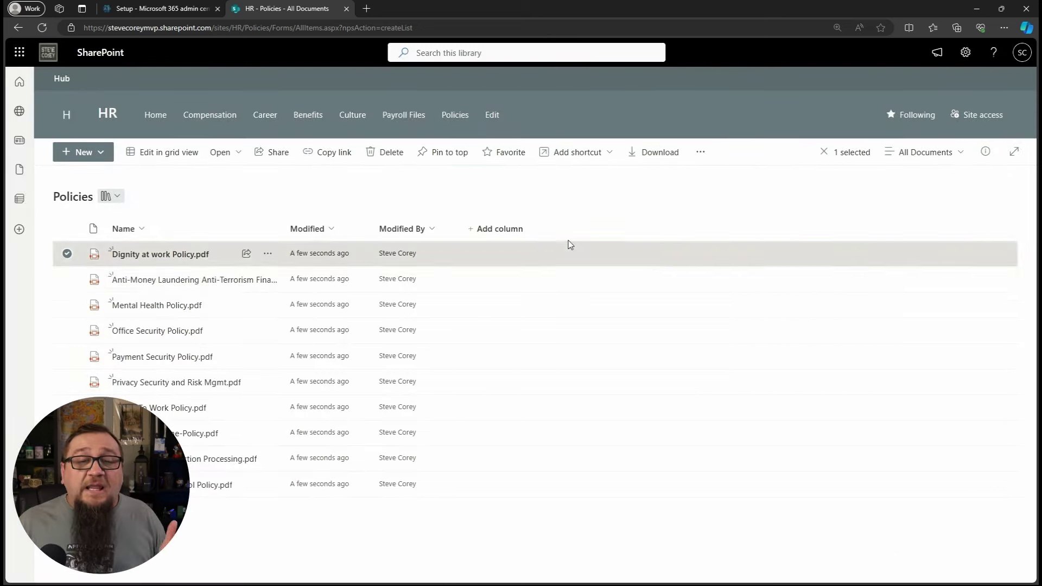
- Clear the file selection and start a new Policies column, browsing the column types
{"action": "left_click", "coordinate": [521, 201]}
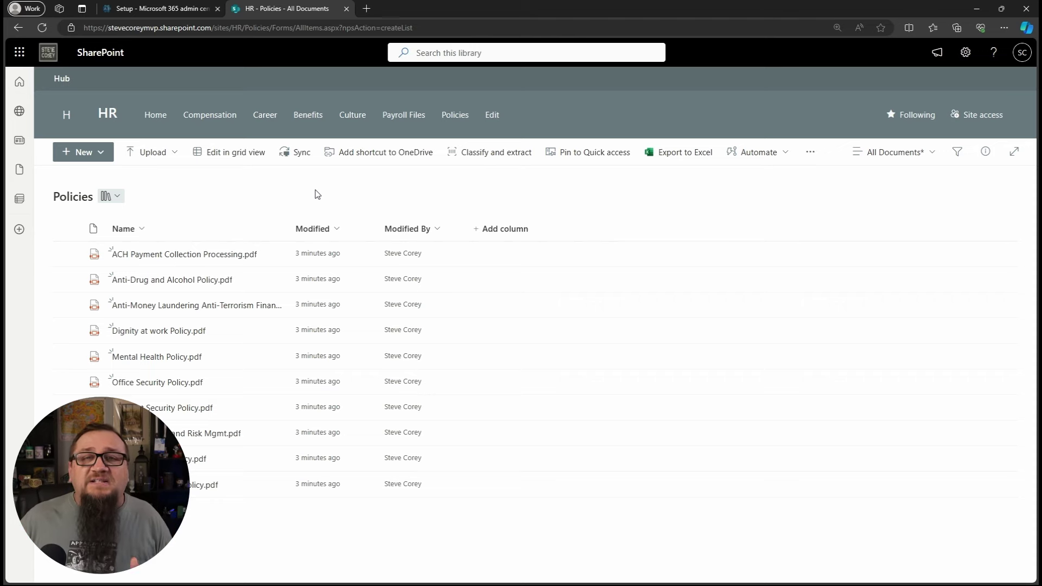
{"action": "left_click", "coordinate": [488, 232]}
{"action": "scroll", "coordinate": [590, 365], "scroll_direction": "down", "scroll_amount": 4}
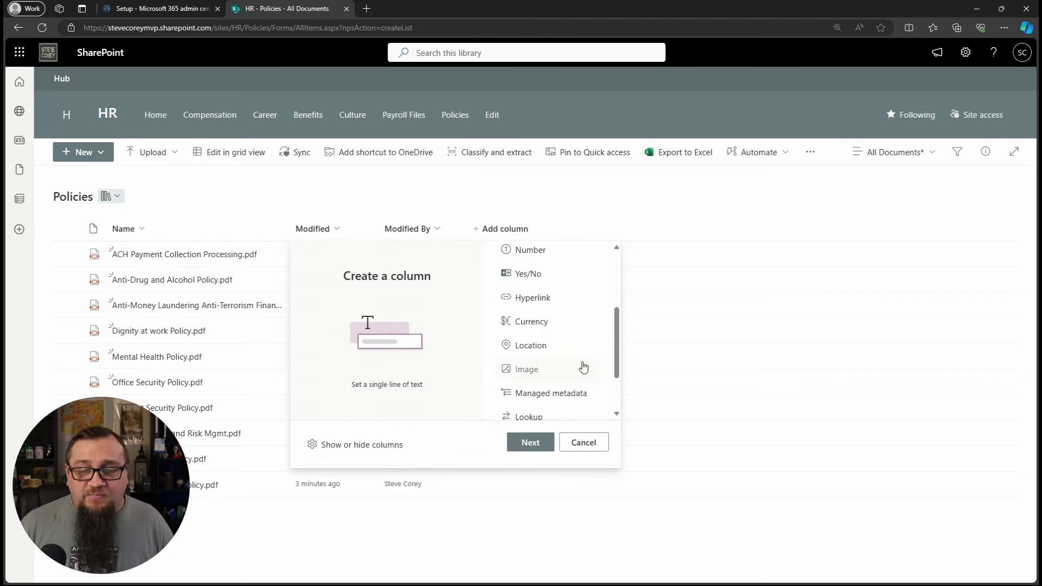
{"action": "scroll", "coordinate": [566, 373], "scroll_direction": "up", "scroll_amount": 3}
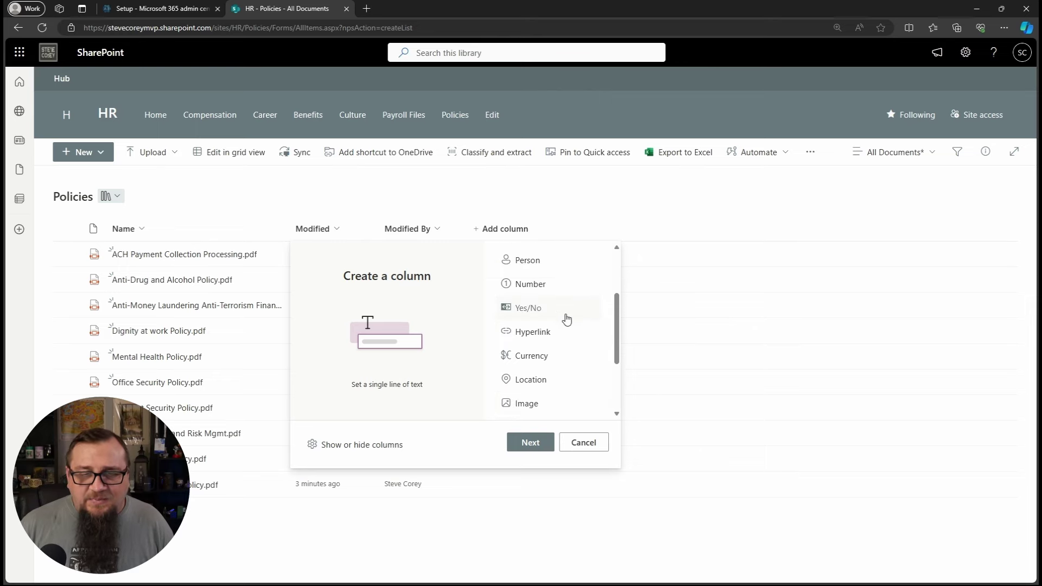
{"action": "scroll", "coordinate": [563, 363], "scroll_direction": "up", "scroll_amount": 2}
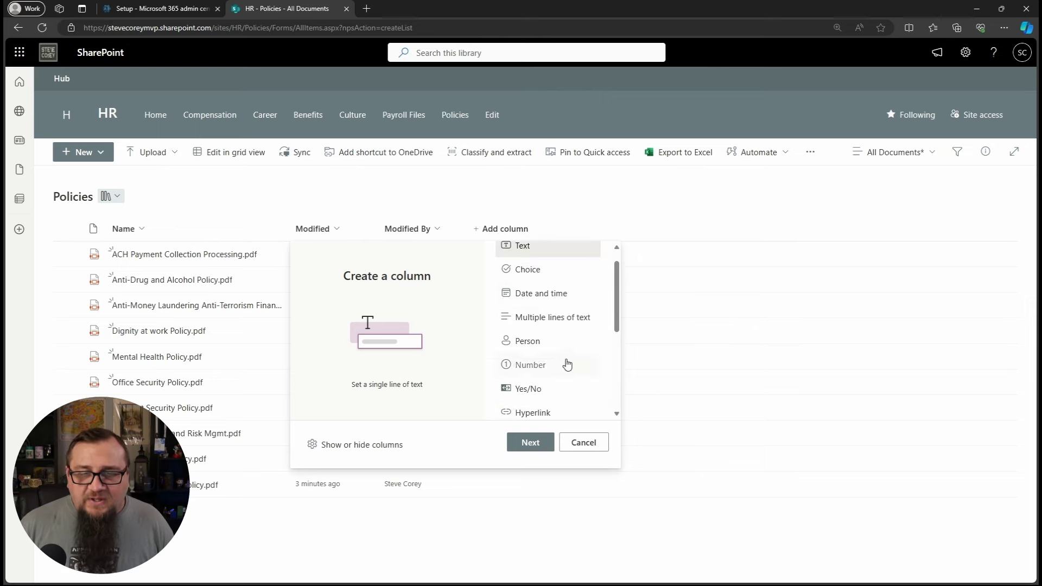
- Create a Choice column named 'Status' with options Draft and Publish, removing Choice 3
{"action": "left_click", "coordinate": [551, 269]}
{"action": "left_click", "coordinate": [535, 439]}
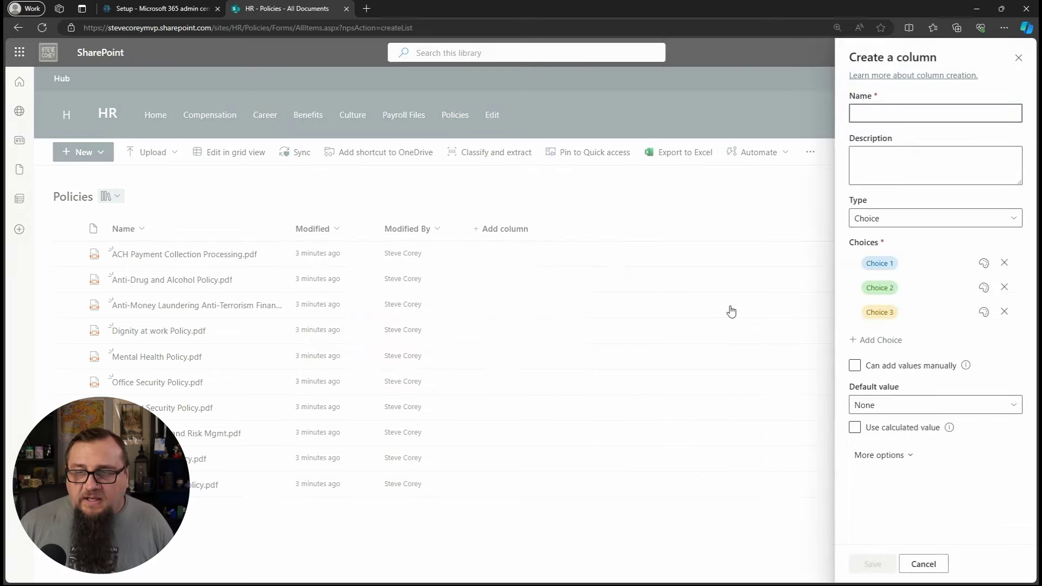
{"action": "left_click", "coordinate": [896, 264]}
{"action": "left_click", "coordinate": [891, 114]}
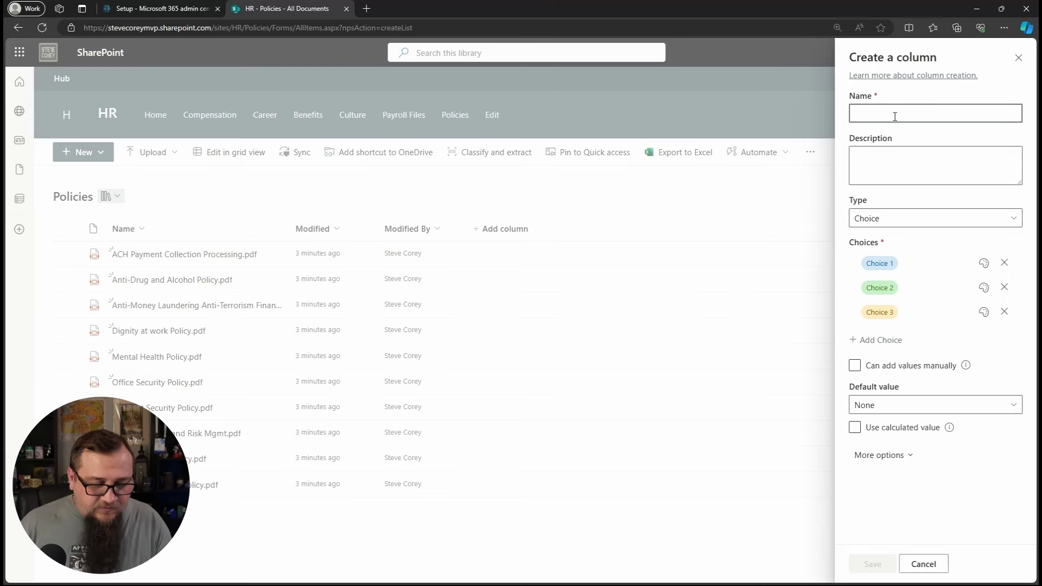
{"action": "type", "text": "Status"}
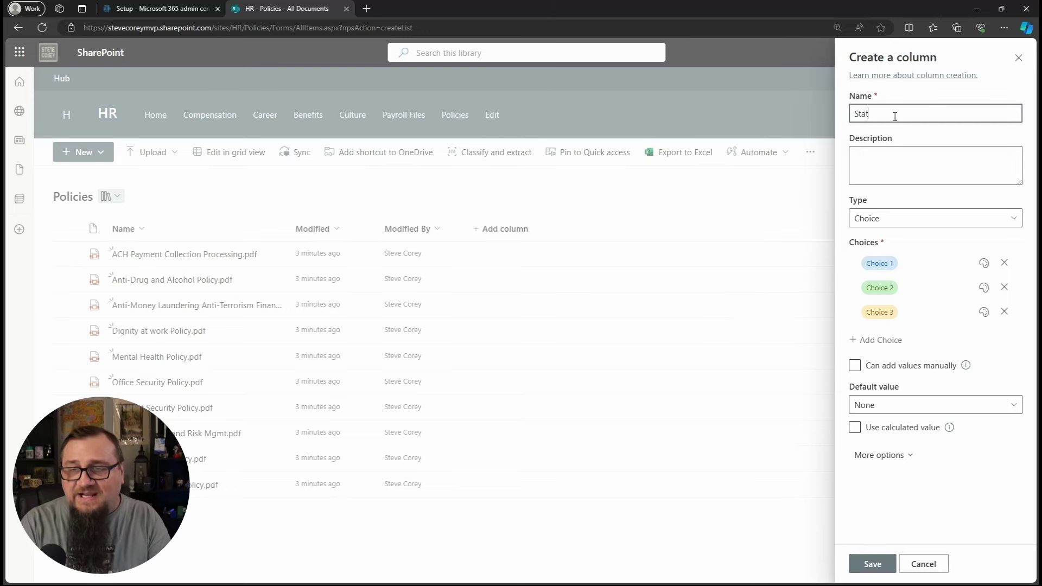
{"action": "left_click", "coordinate": [929, 264]}
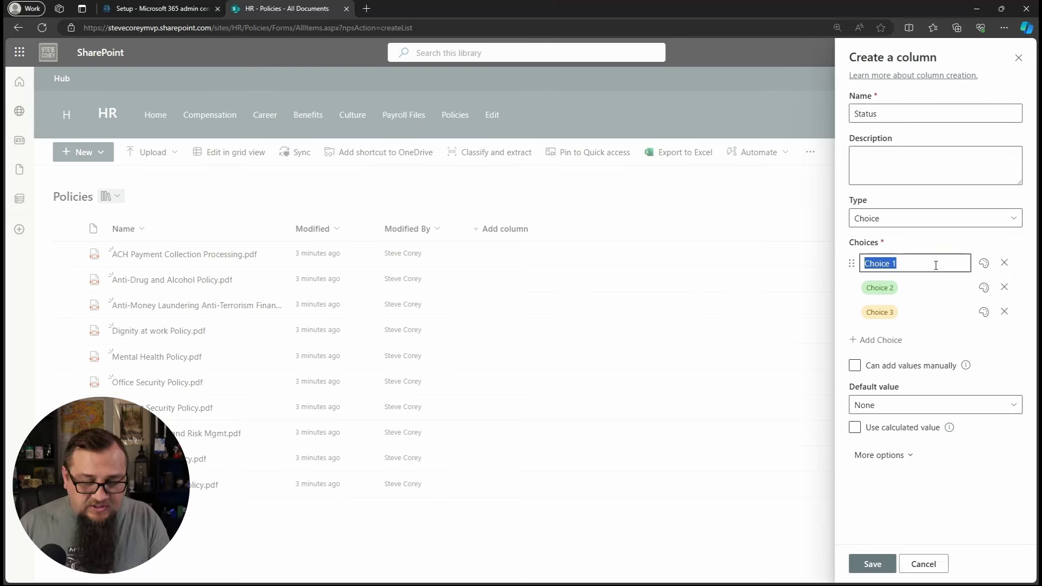
{"action": "type", "text": "Draft"}
{"action": "left_click", "coordinate": [890, 285]}
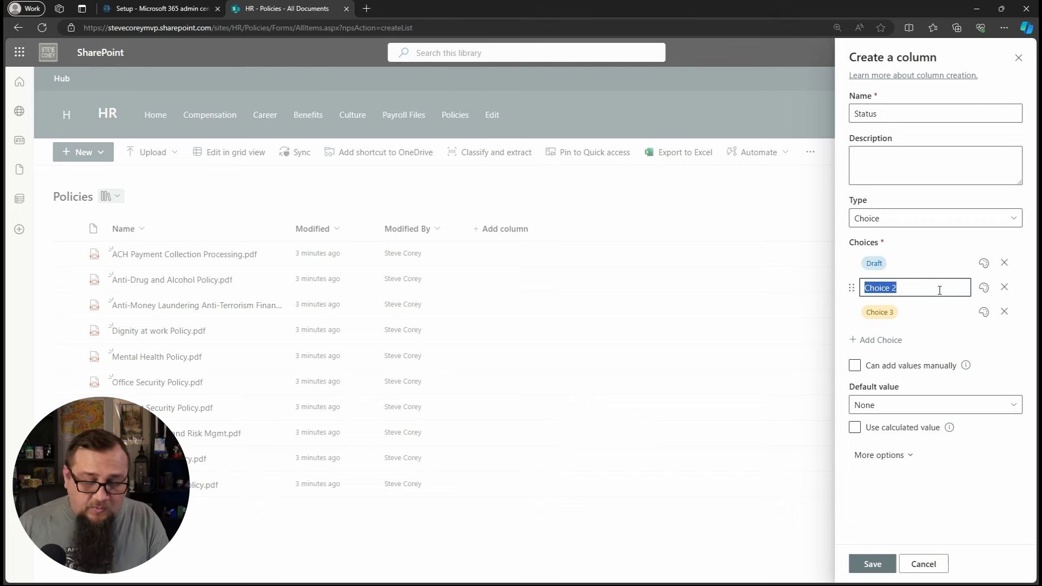
{"action": "type", "text": "Publish"}
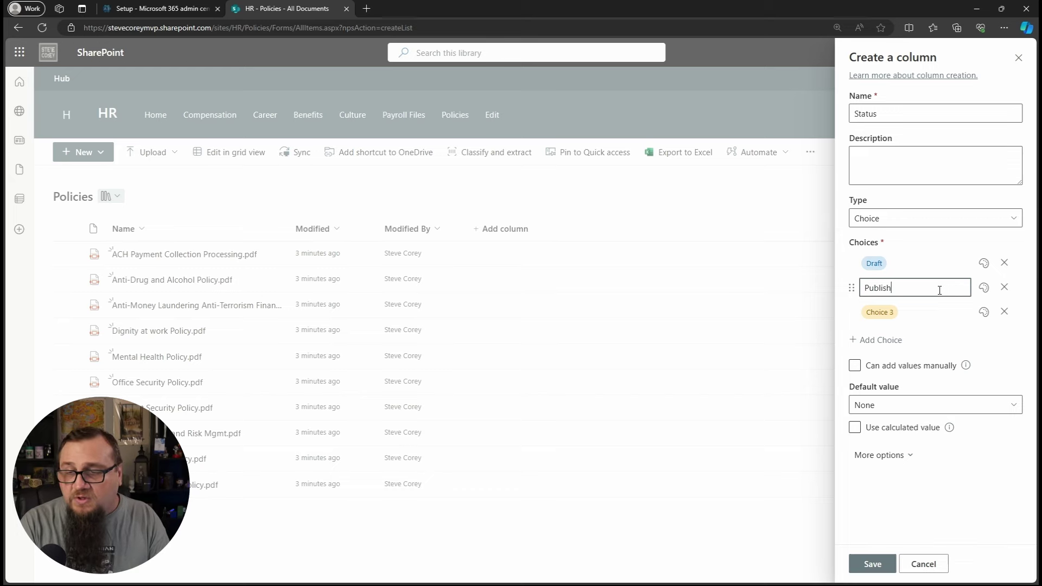
{"action": "left_click", "coordinate": [1005, 312]}
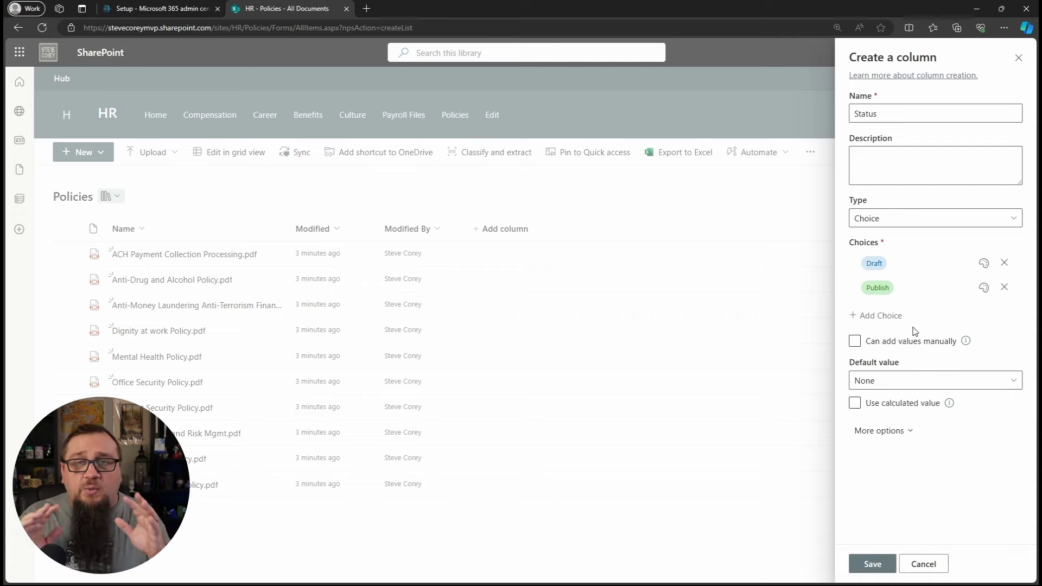
{"action": "left_click", "coordinate": [866, 571]}
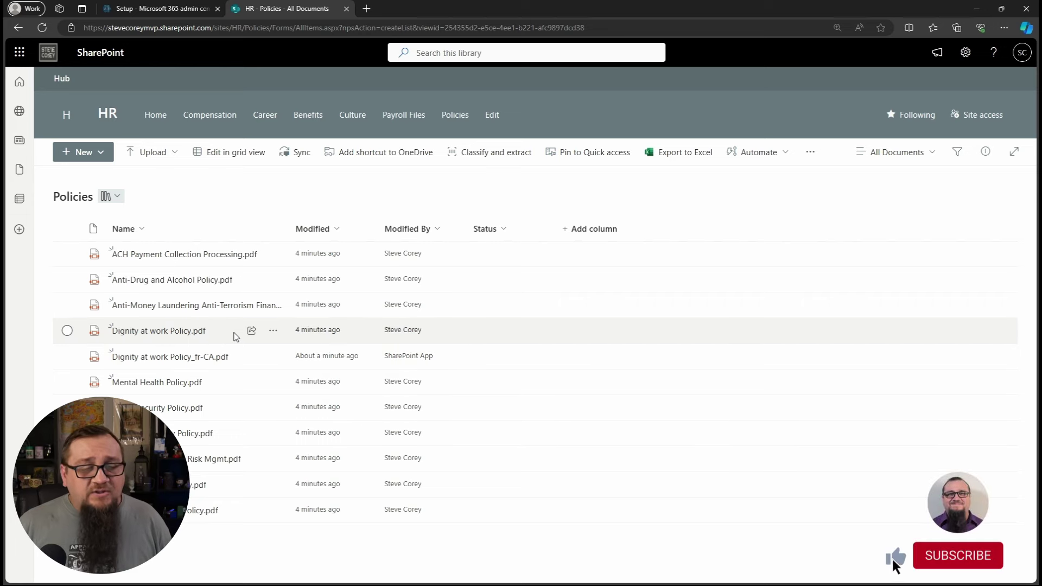
- Check the hover card of Dignity at work Policy_fr-CA.pdf and open the French copy
{"action": "mouse_move", "coordinate": [227, 333]}
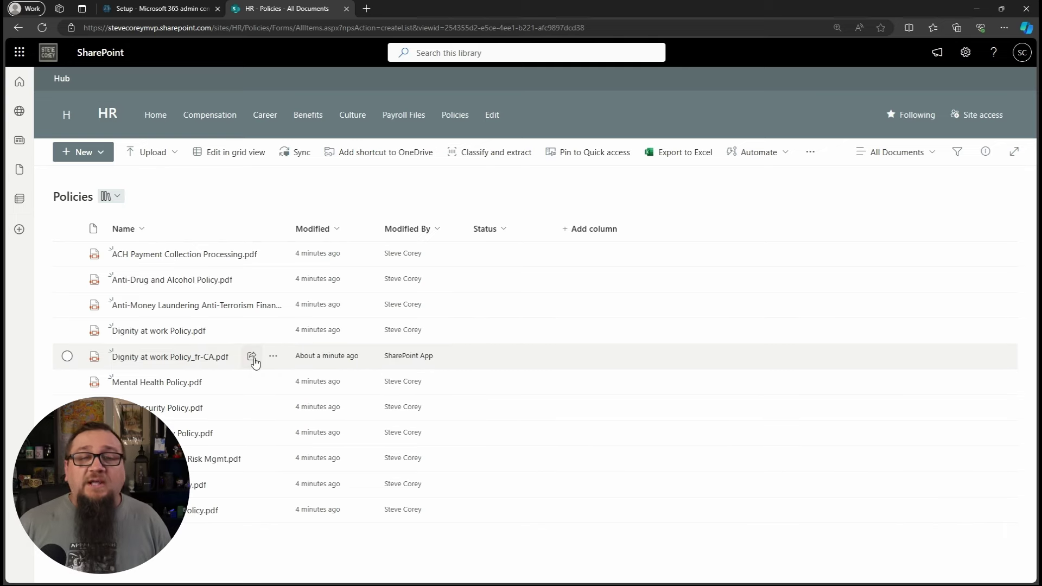
{"action": "mouse_move", "coordinate": [254, 363]}
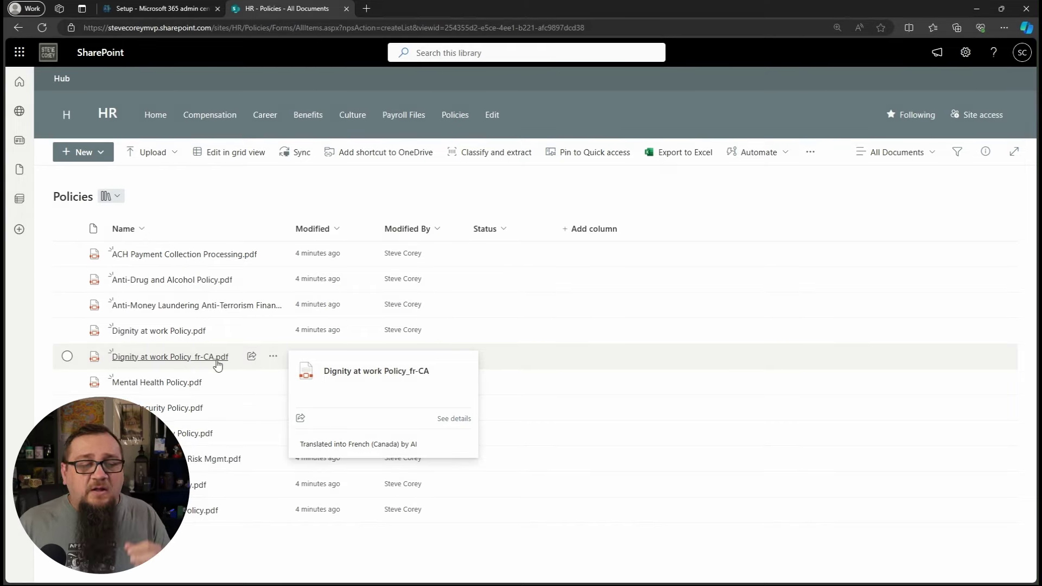
{"action": "left_click", "coordinate": [216, 360]}
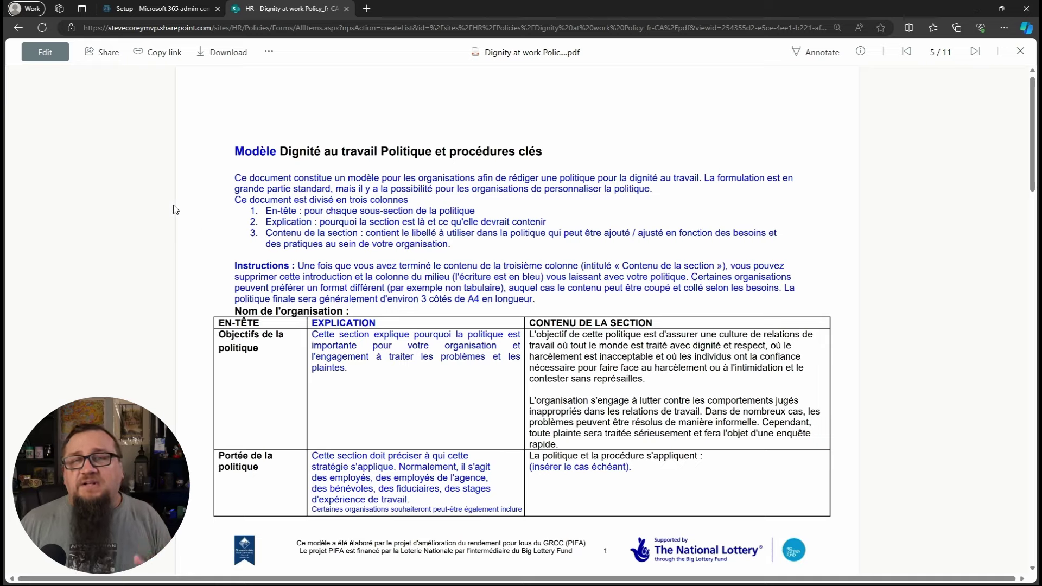
{"action": "scroll", "coordinate": [207, 226], "scroll_direction": "down", "scroll_amount": 10}
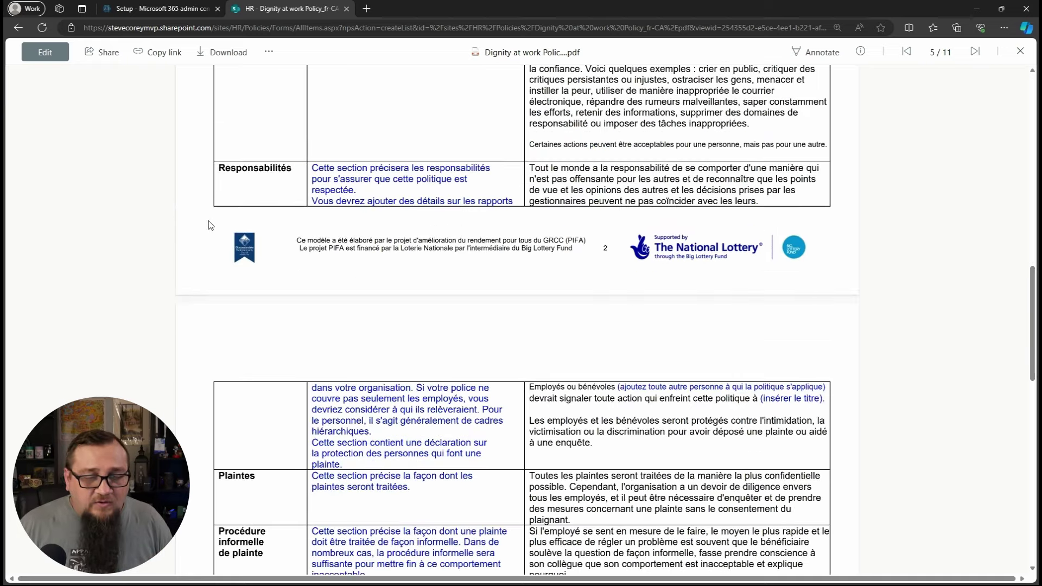
{"action": "scroll", "coordinate": [209, 225], "scroll_direction": "down", "scroll_amount": 10}
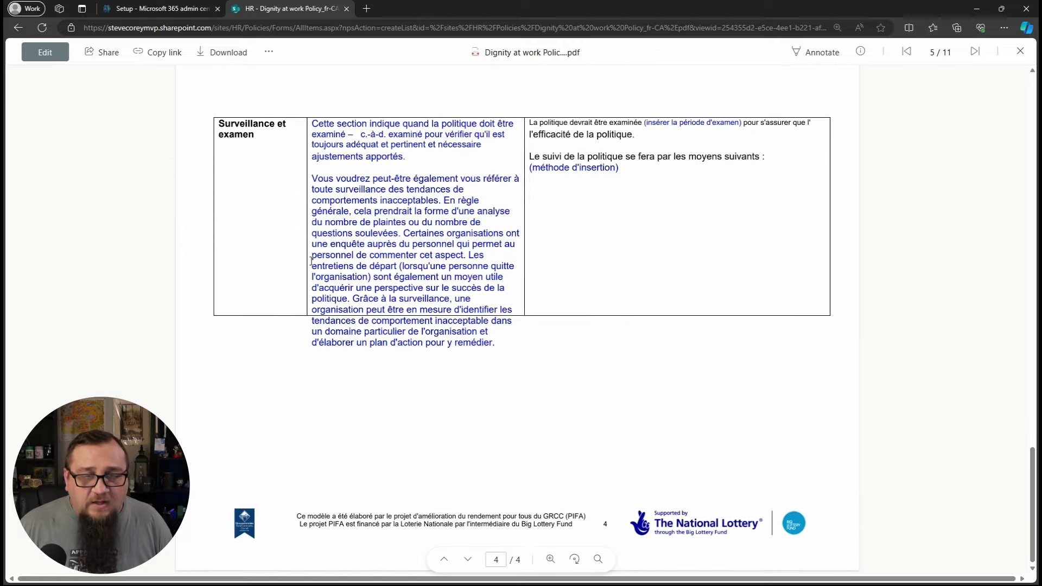
{"action": "left_click_drag", "start_coordinate": [425, 311], "coordinate": [488, 360]}
{"action": "left_click", "coordinate": [500, 355]}
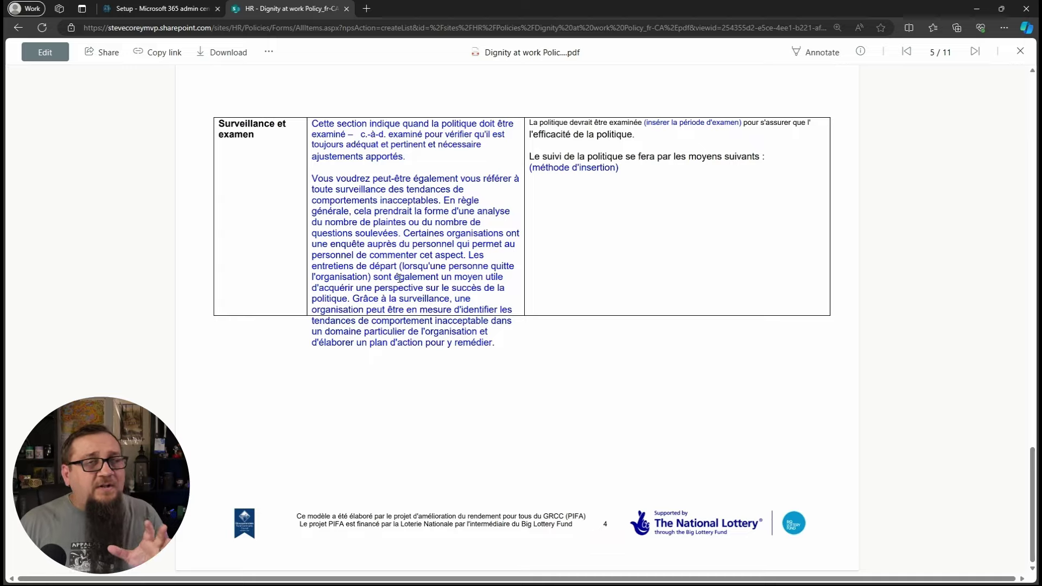
{"action": "scroll", "coordinate": [400, 279], "scroll_direction": "up", "scroll_amount": 20}
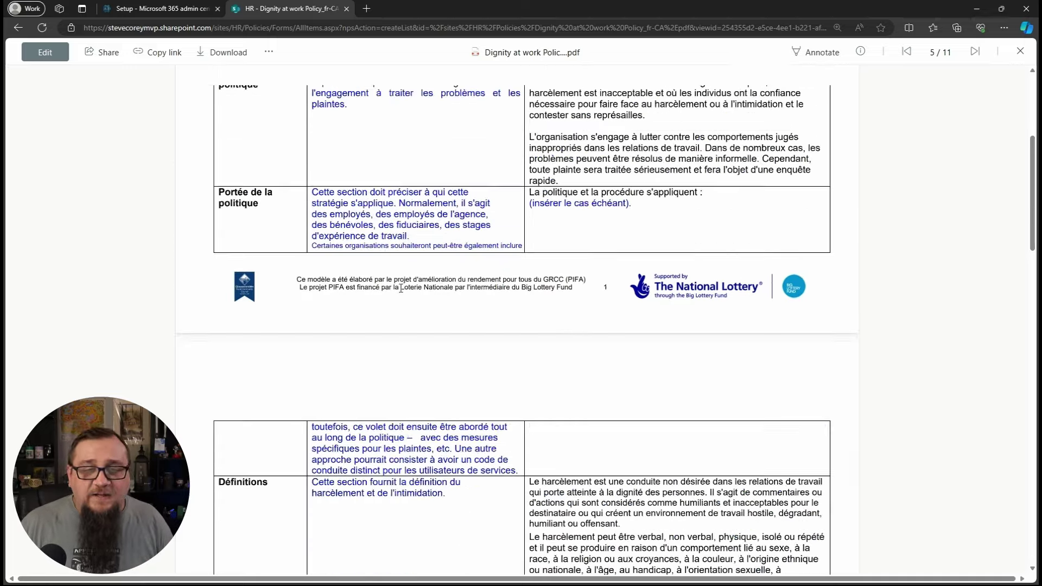
{"action": "scroll", "coordinate": [401, 286], "scroll_direction": "up", "scroll_amount": 3}
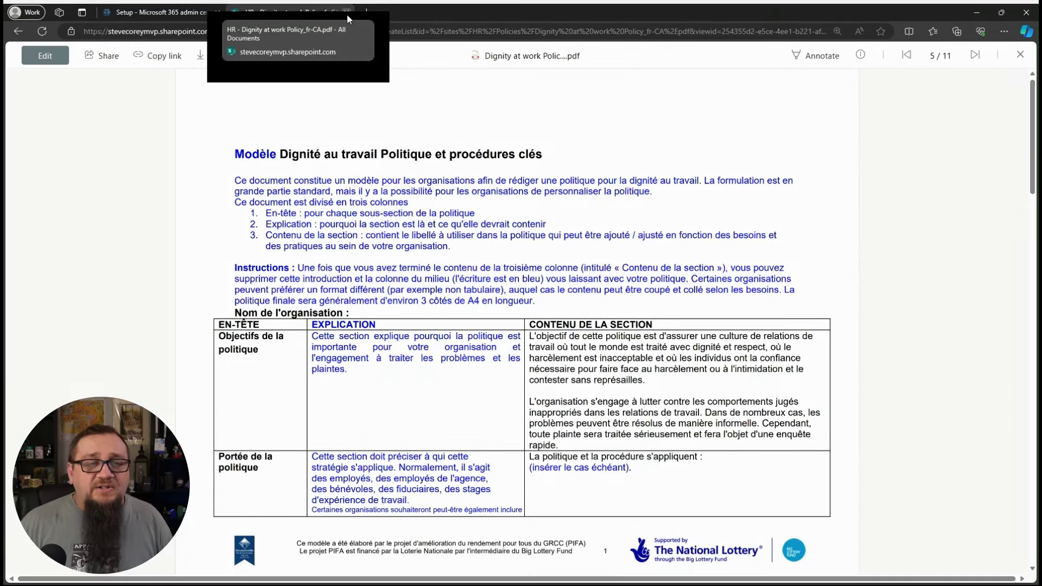
{"action": "left_click", "coordinate": [1020, 51]}
{"action": "left_click", "coordinate": [144, 328]}
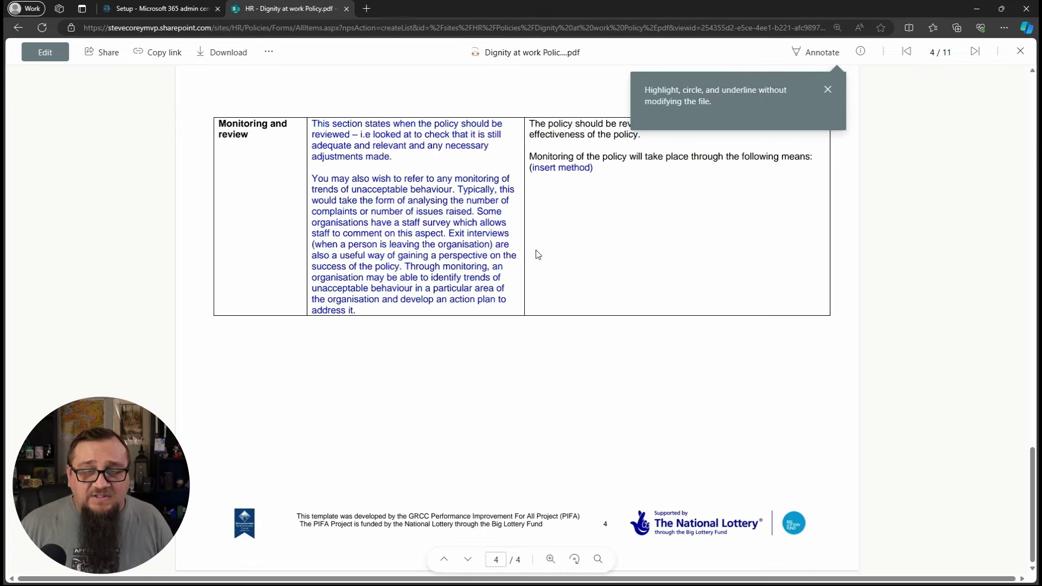
{"action": "left_click", "coordinate": [1021, 51]}
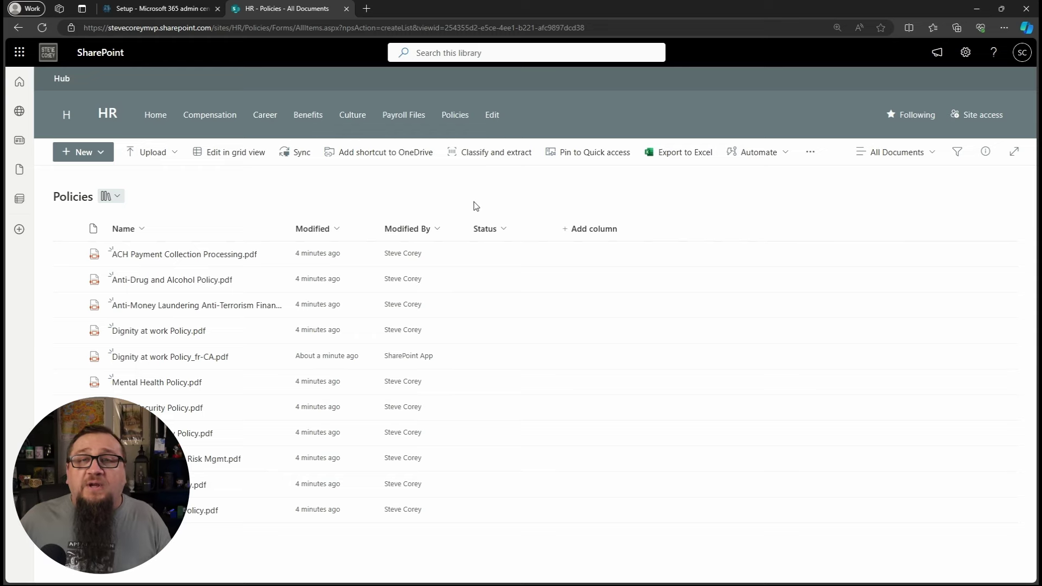
- In grid view, set the first file's Status to Draft and fill it down every row, including the fr-CA copy
{"action": "left_click", "coordinate": [199, 152]}
{"action": "left_click", "coordinate": [499, 259]}
{"action": "left_click", "coordinate": [500, 259]}
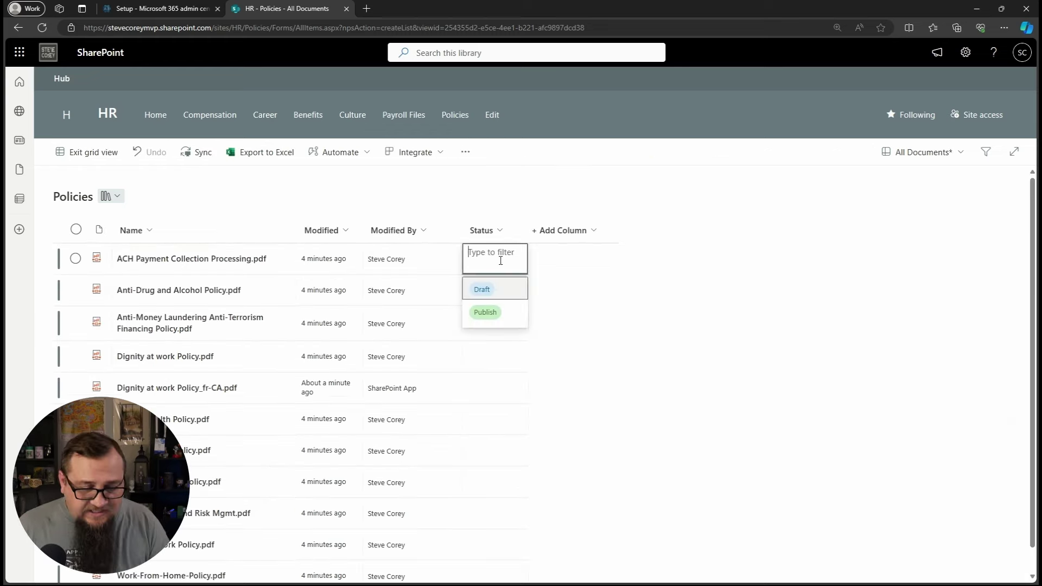
{"action": "left_click", "coordinate": [486, 292]}
{"action": "left_click_drag", "start_coordinate": [528, 274], "coordinate": [520, 553]}
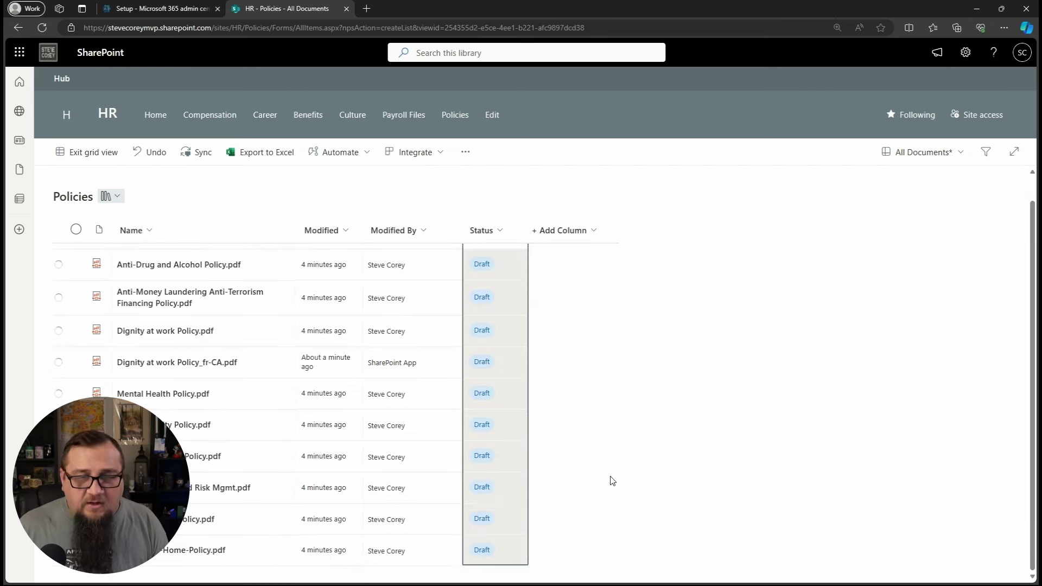
{"action": "left_click", "coordinate": [444, 343]}
{"action": "left_click", "coordinate": [95, 156]}
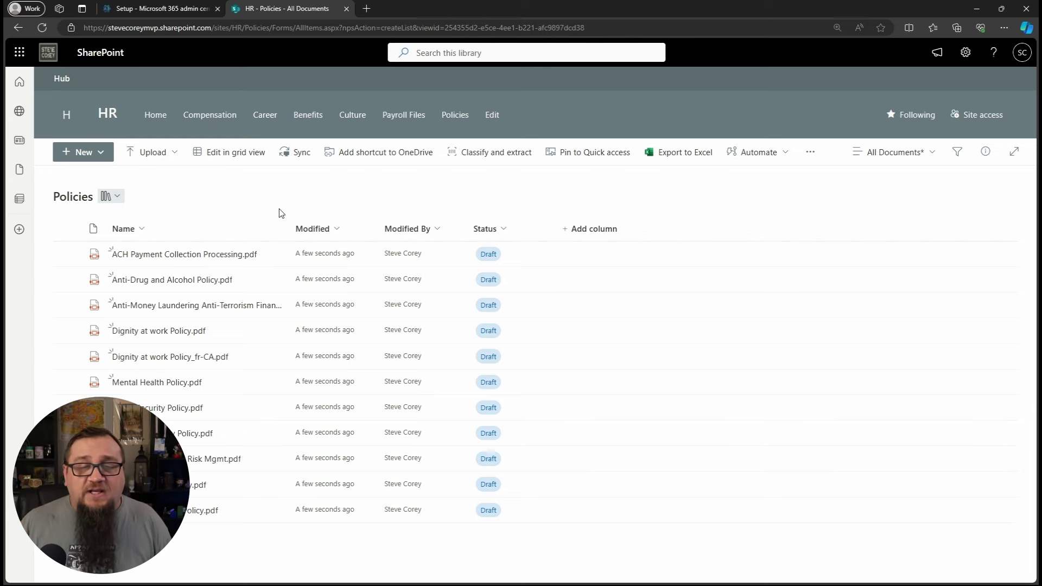
- From the library's Automate menu, choose Create a rule to bring up the rule dialog
{"action": "left_click", "coordinate": [734, 147]}
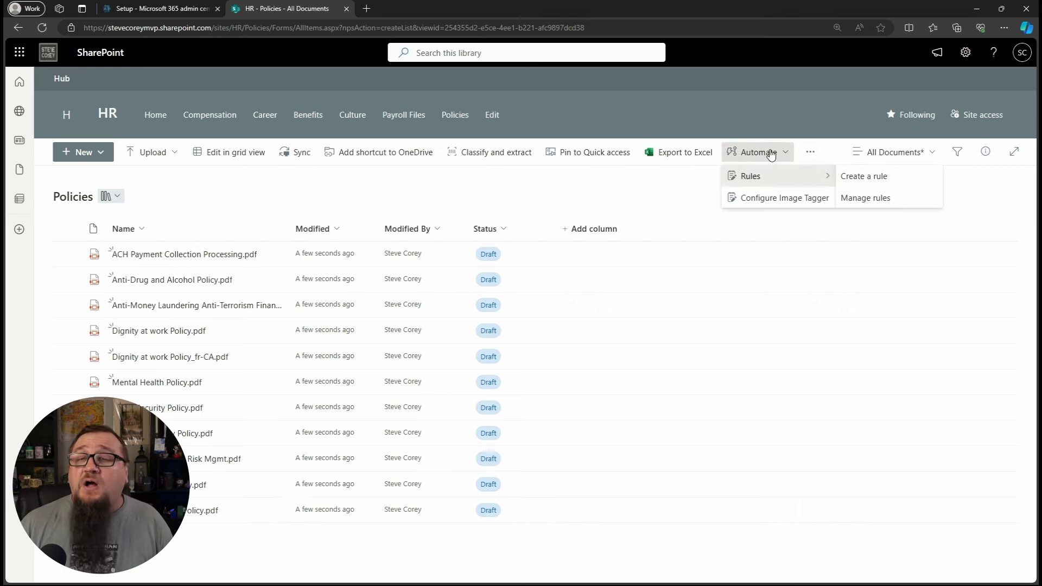
{"action": "left_click", "coordinate": [880, 181]}
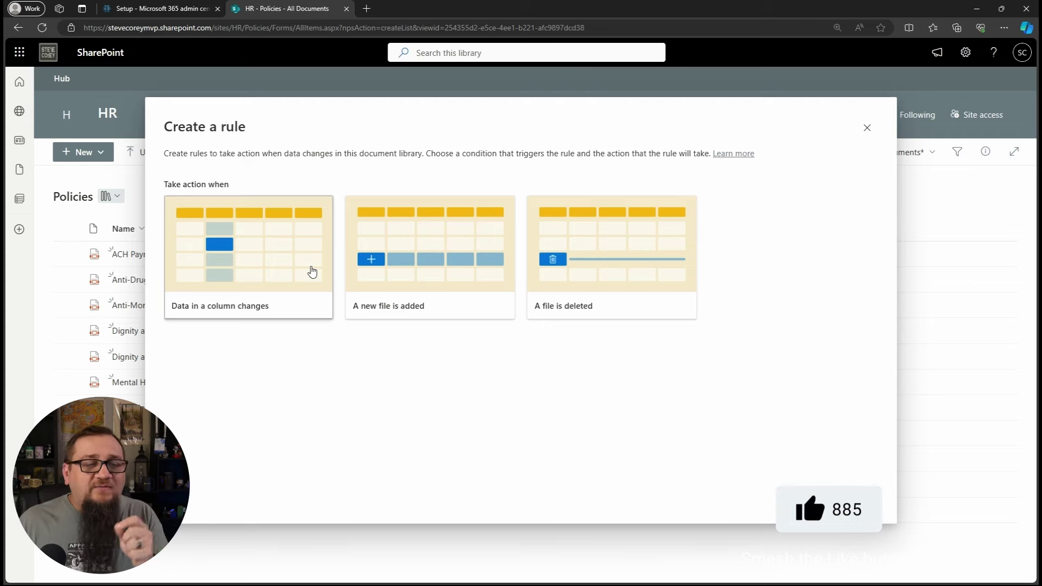
- Trigger the rule when the Status column changes to Publish
{"action": "left_click", "coordinate": [261, 267]}
{"action": "left_click", "coordinate": [464, 302]}
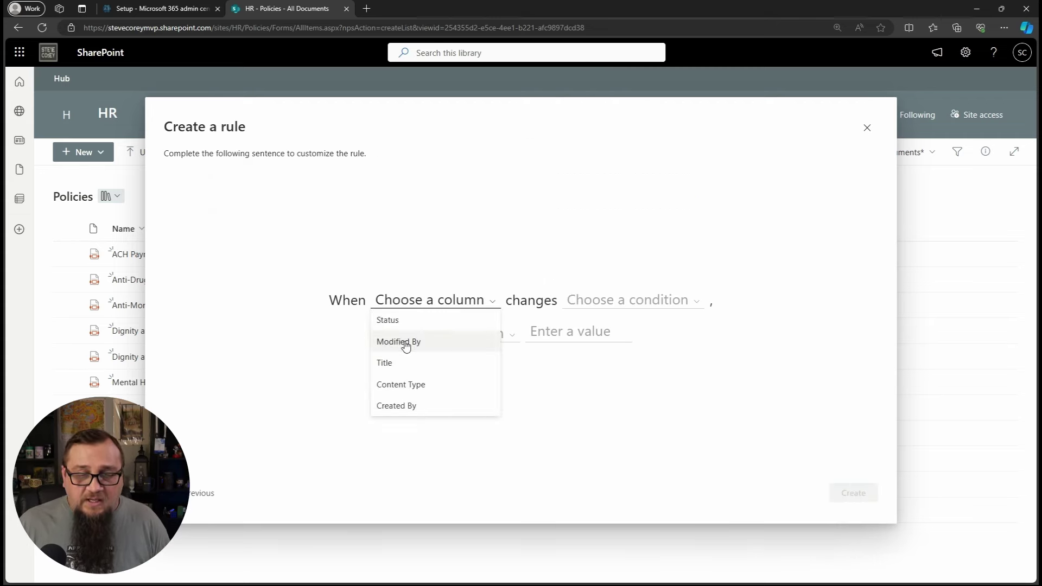
{"action": "left_click", "coordinate": [402, 321]}
{"action": "left_click", "coordinate": [630, 301]}
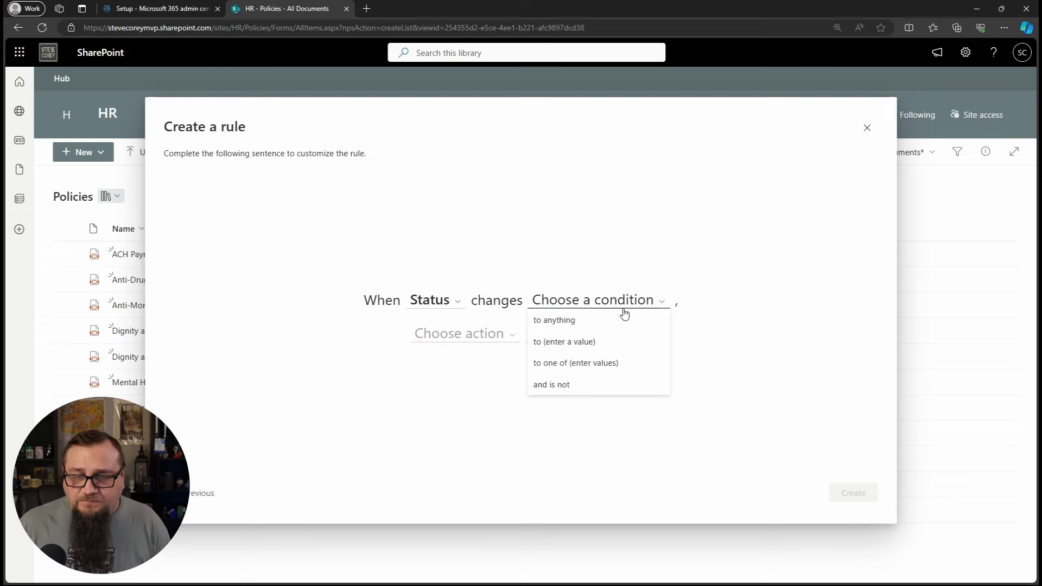
{"action": "left_click", "coordinate": [593, 342]}
{"action": "left_click", "coordinate": [599, 299]}
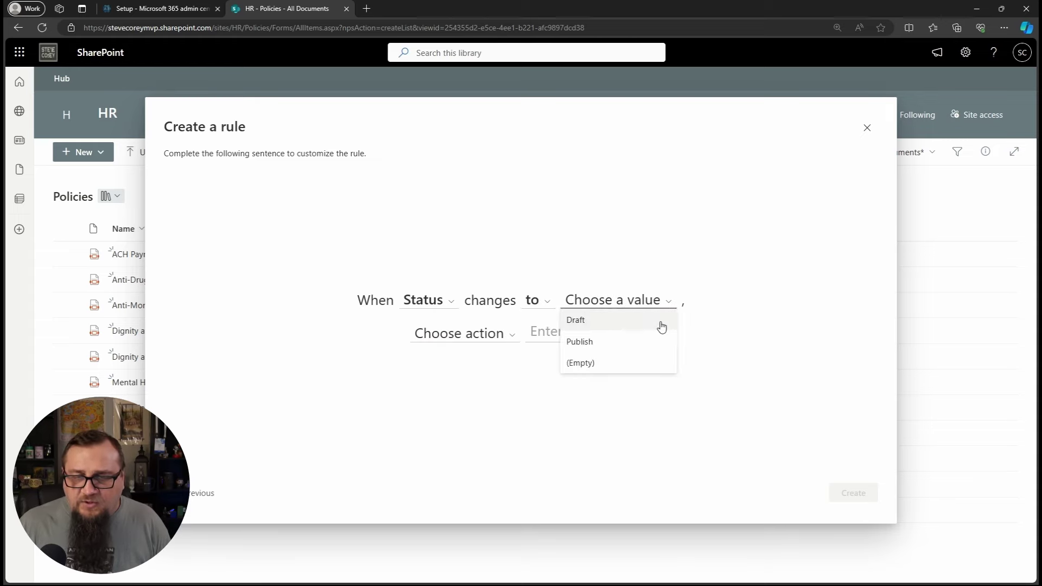
{"action": "left_click", "coordinate": [598, 343]}
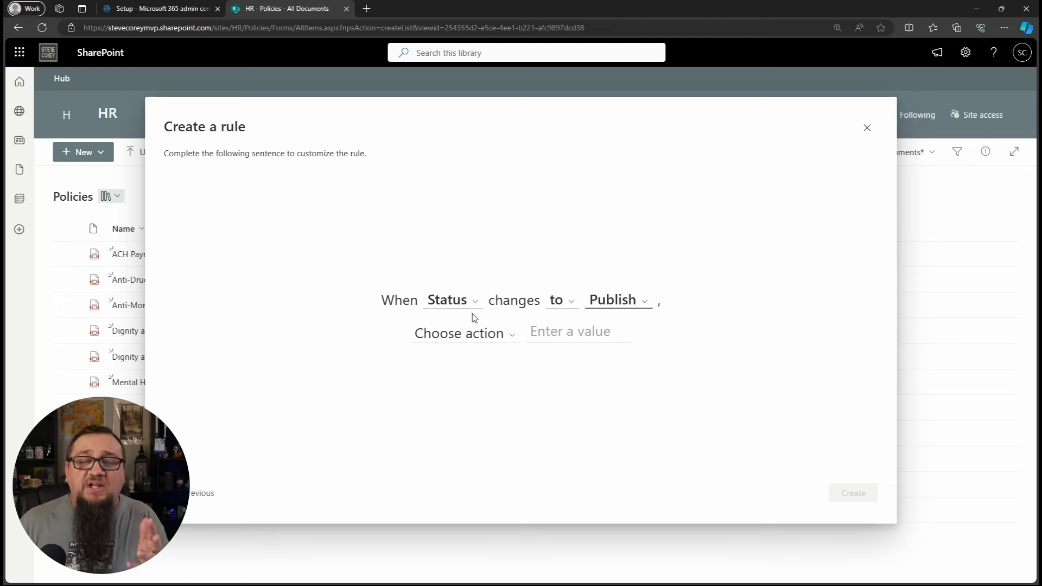
- Make the rule create a Spanish (es) translated copy and save it
{"action": "left_click", "coordinate": [478, 334]}
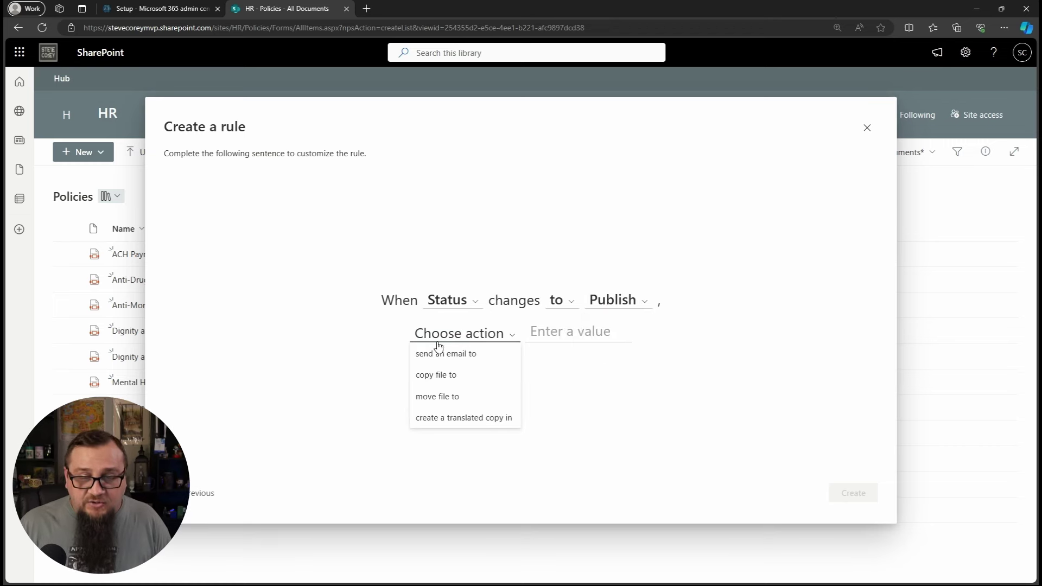
{"action": "left_click", "coordinate": [475, 415]}
{"action": "left_click", "coordinate": [601, 334]}
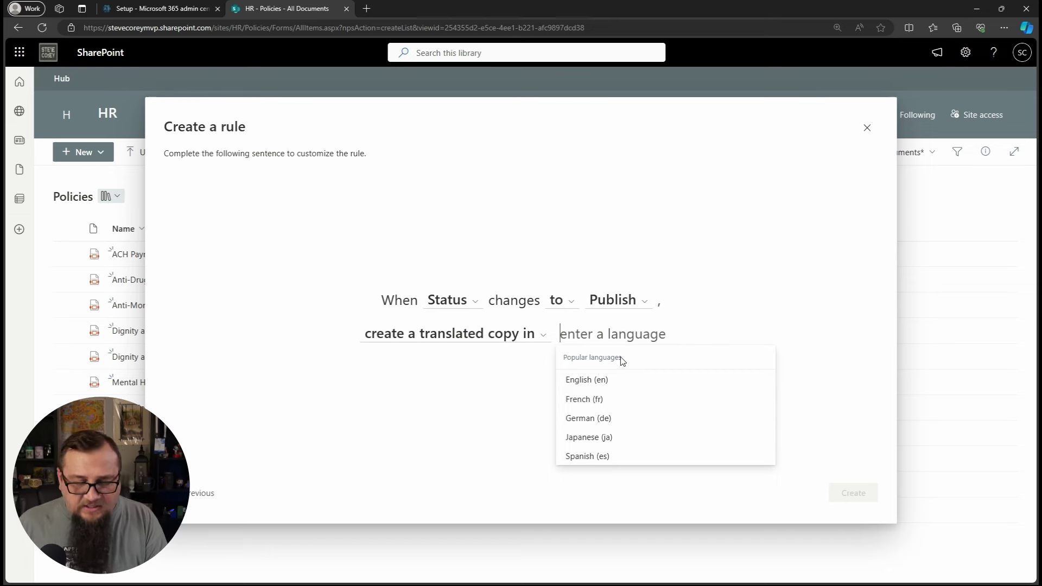
{"action": "left_click", "coordinate": [601, 457]}
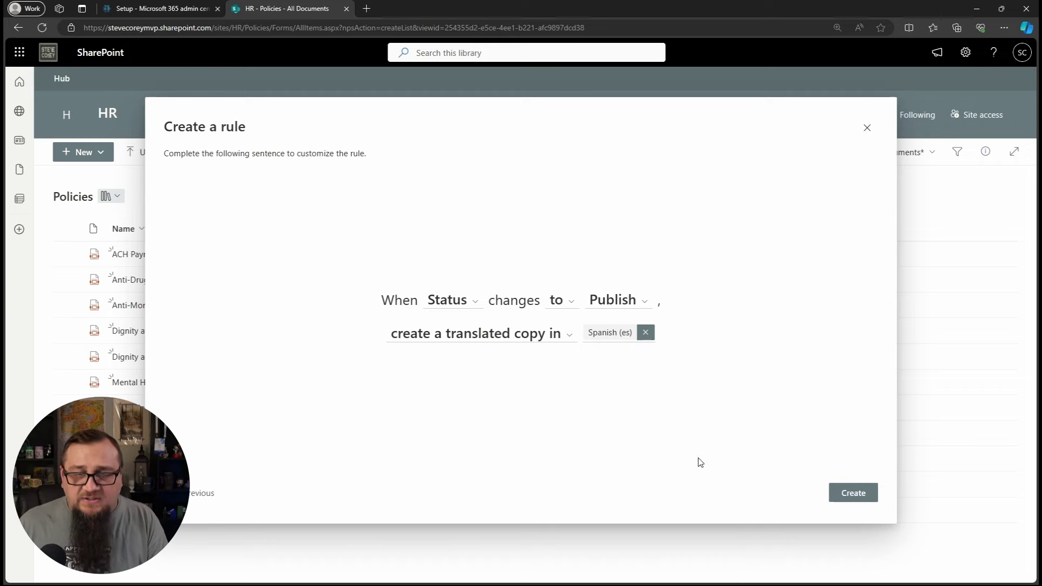
{"action": "left_click", "coordinate": [864, 499]}
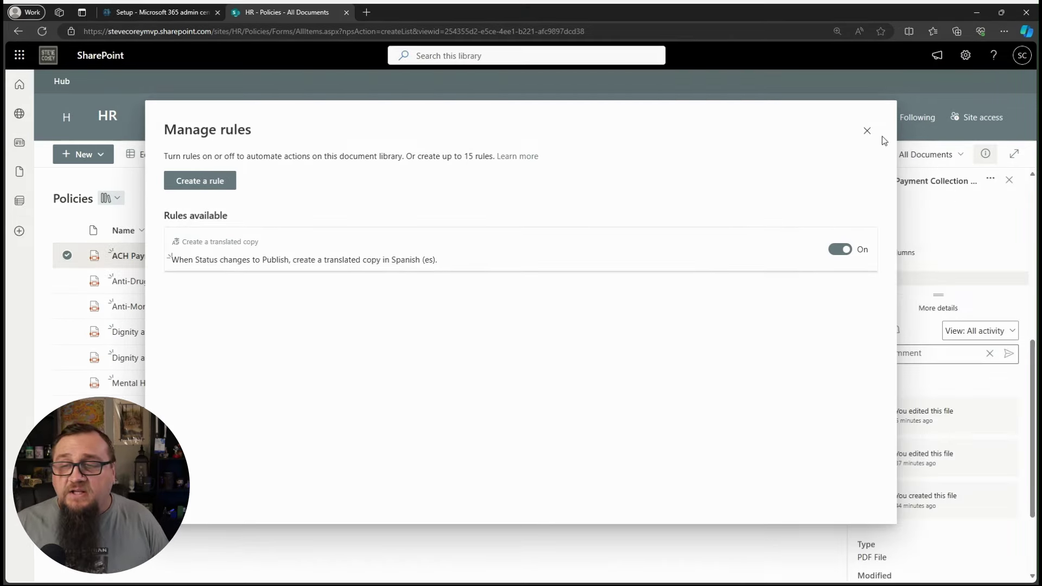
- Close the rules manager and change ACH Payment Collection Processing.pdf's Status to Publish in its details pane
{"action": "left_click", "coordinate": [867, 131]}
{"action": "left_click", "coordinate": [1008, 180]}
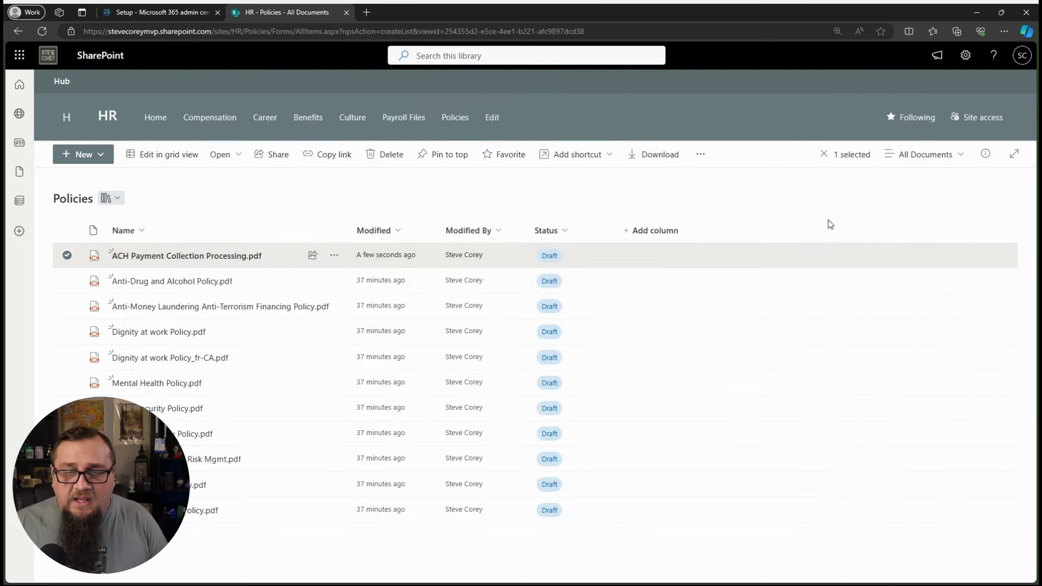
{"action": "left_click", "coordinate": [985, 154]}
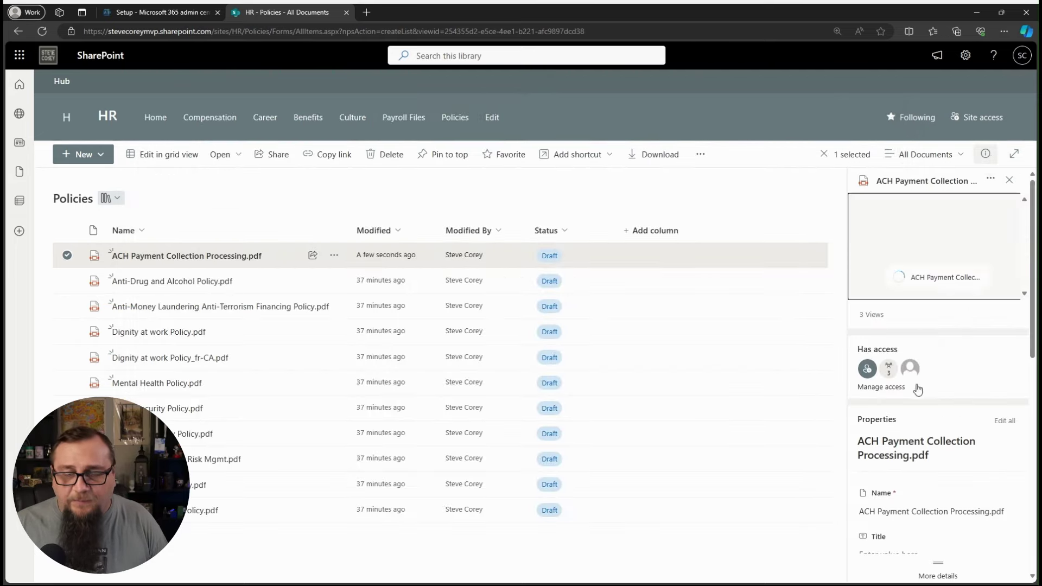
{"action": "scroll", "coordinate": [917, 389], "scroll_direction": "down", "scroll_amount": 5}
{"action": "left_click", "coordinate": [880, 288]}
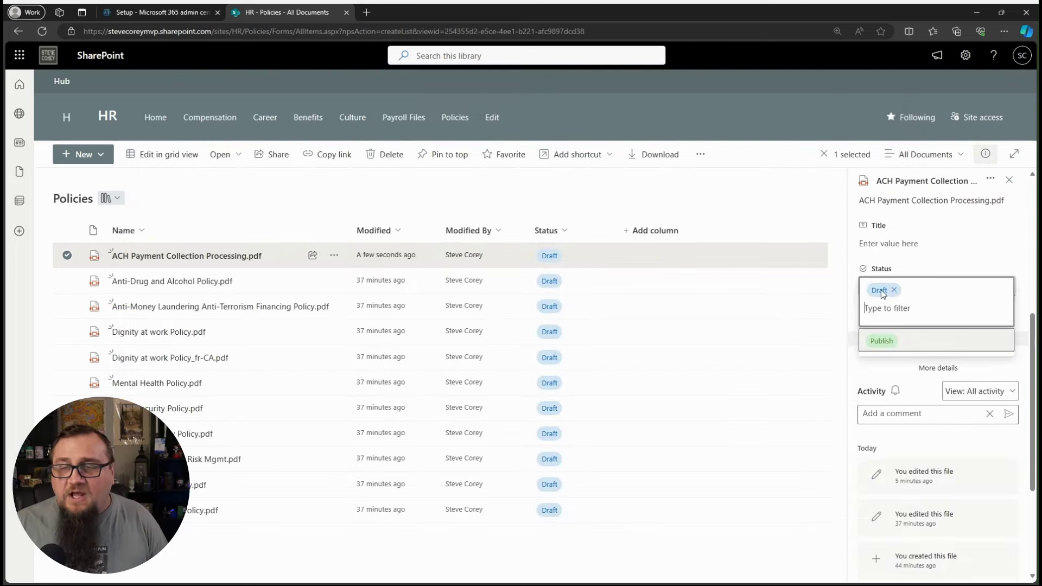
{"action": "left_click", "coordinate": [884, 340]}
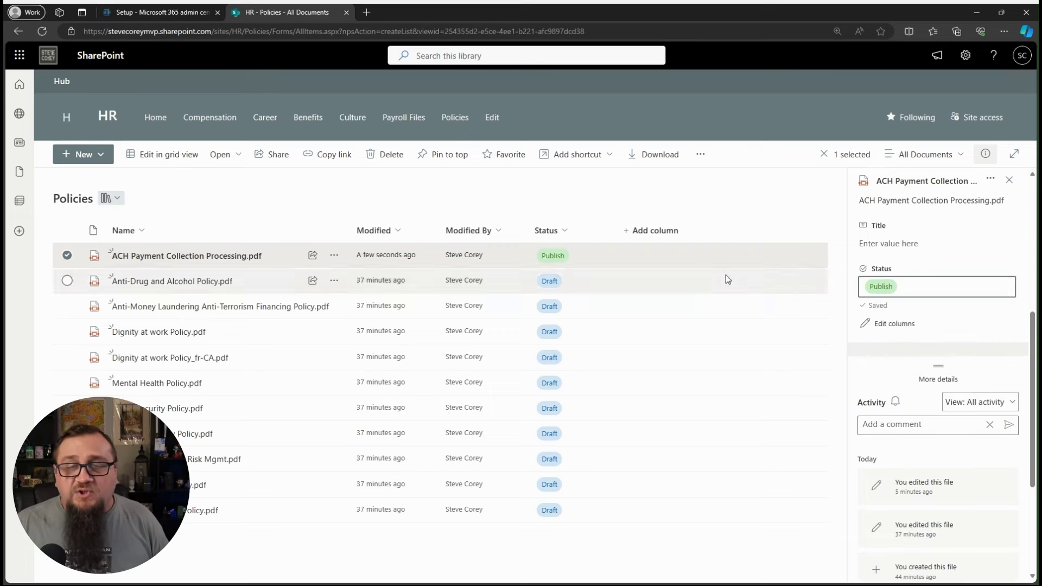
{"action": "left_click", "coordinate": [679, 206]}
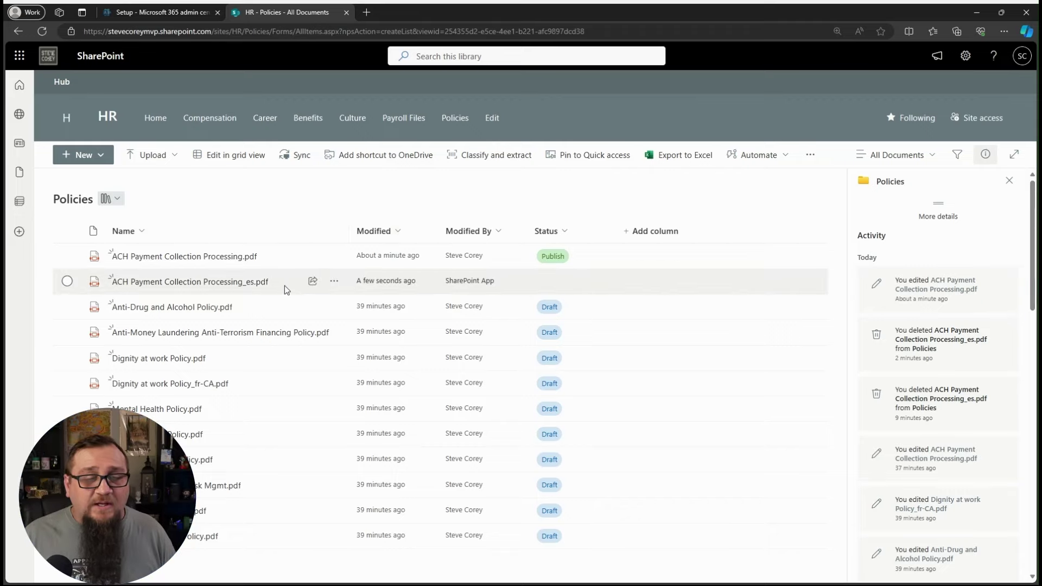
- Open ACH Payment Collection Processing_es.pdf and scroll through its Spanish translation
{"action": "left_click", "coordinate": [239, 282]}
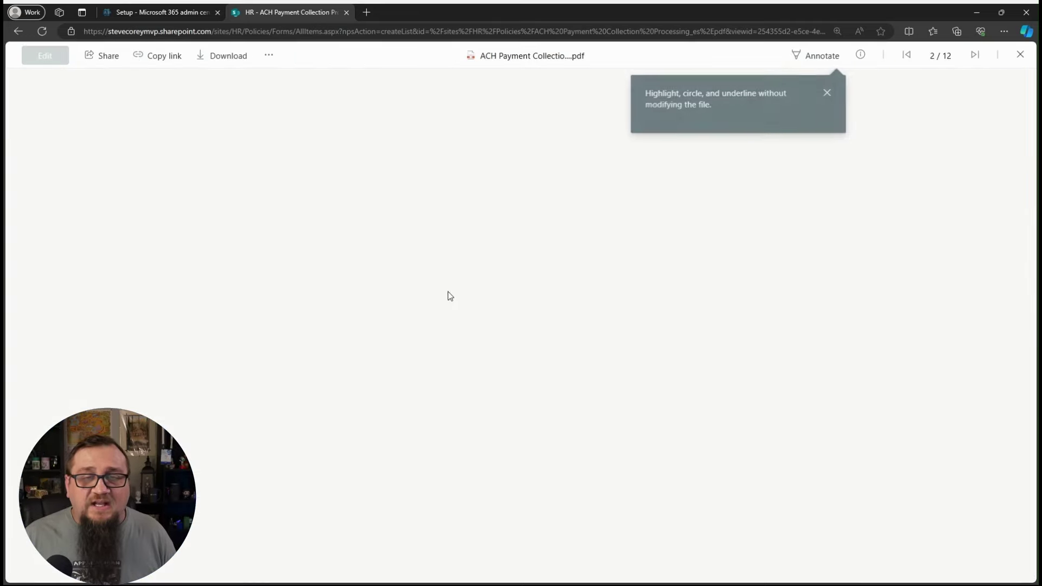
{"action": "left_click", "coordinate": [828, 93]}
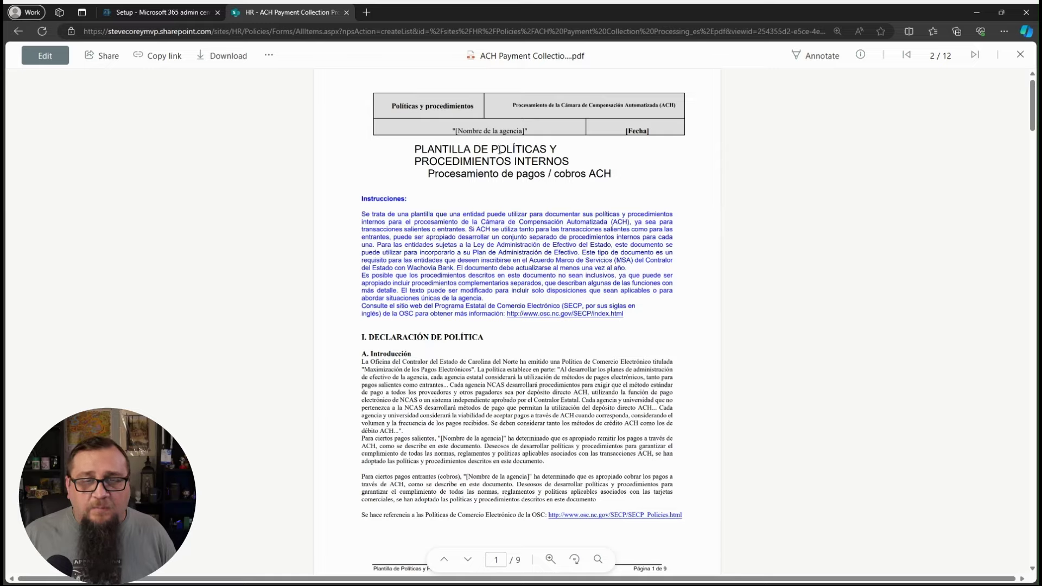
{"action": "scroll", "coordinate": [543, 227], "scroll_direction": "down", "scroll_amount": 8}
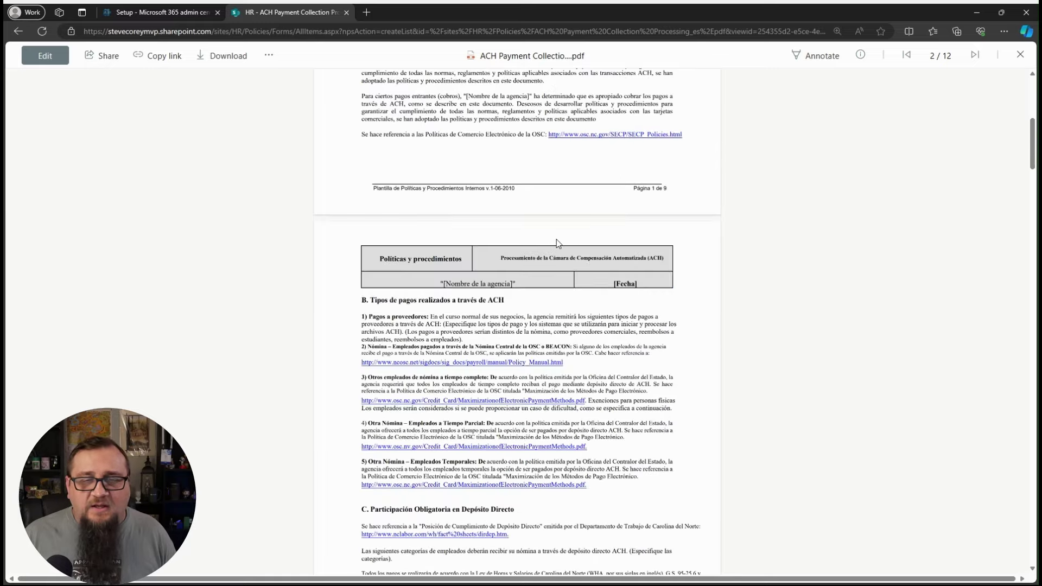
{"action": "scroll", "coordinate": [557, 243], "scroll_direction": "down", "scroll_amount": 20}
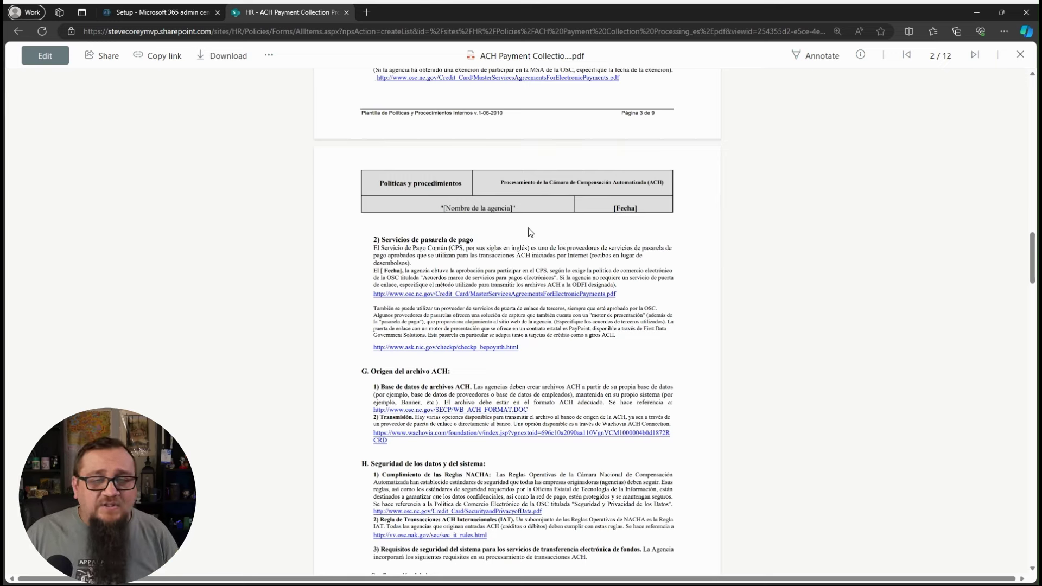
{"action": "scroll", "coordinate": [469, 272], "scroll_direction": "down", "scroll_amount": 12}
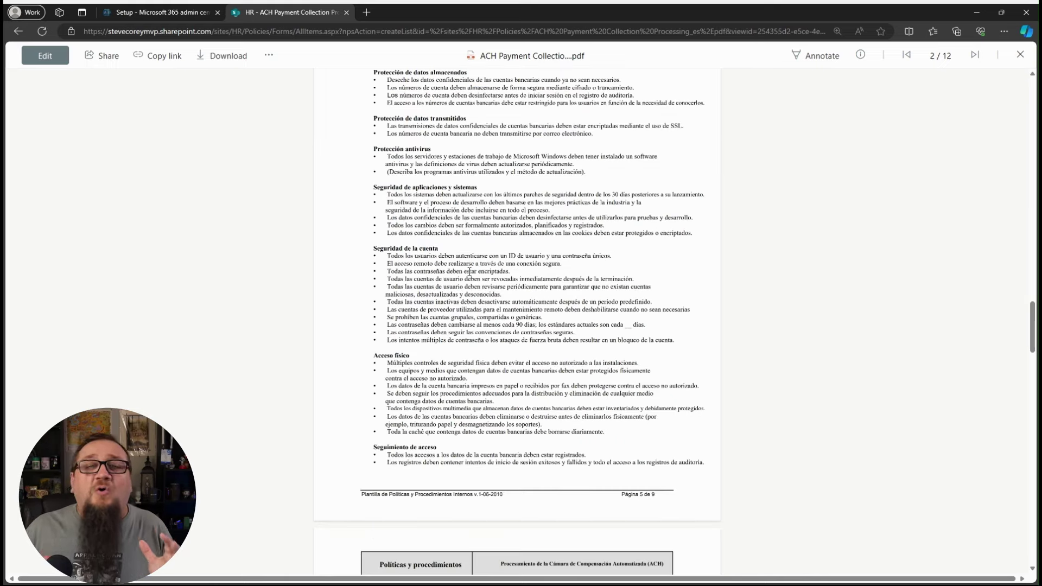